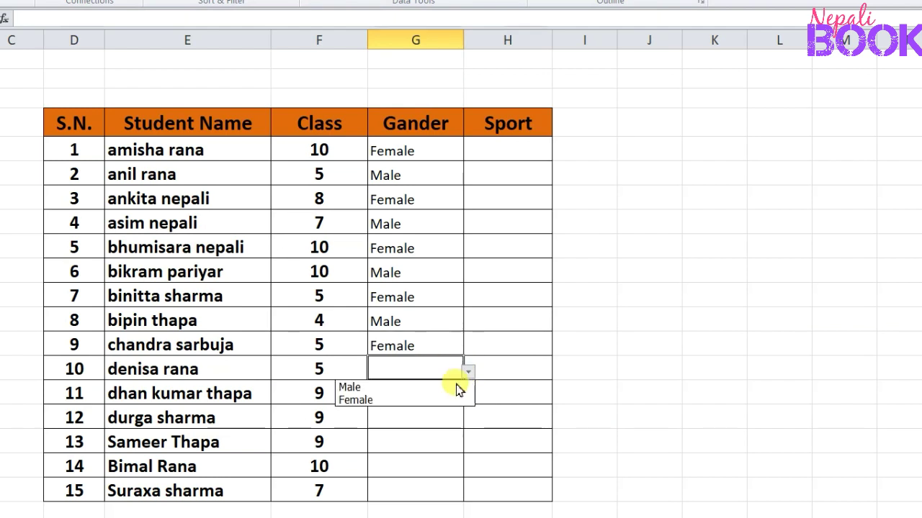
# Choose Female for S.N. 10 and Male for S.N. 11 in the Gander column
pyautogui.click(441, 399)
pyautogui.click(441, 398)
pyautogui.click(468, 398)
pyautogui.doubleClick(436, 422)
pyautogui.click(436, 398)
pyautogui.click(467, 400)
pyautogui.doubleClick(467, 412)
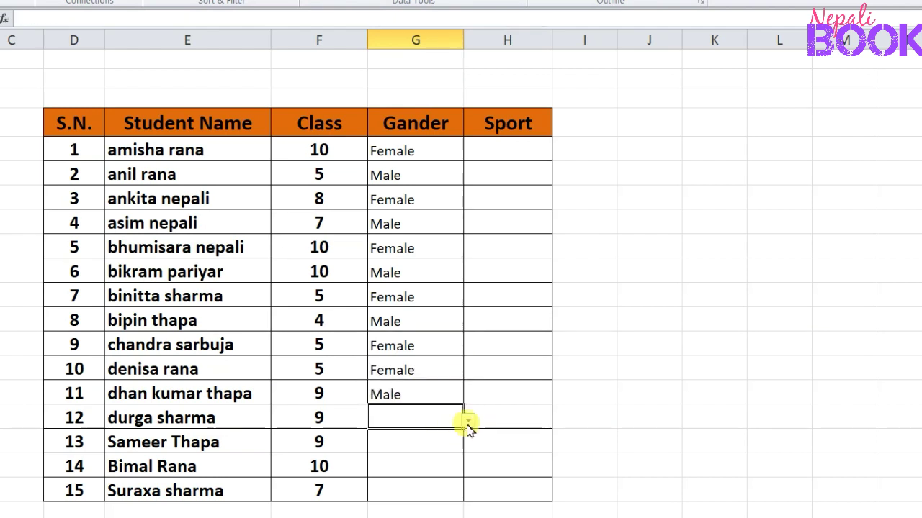
# Fill the remaining Gander cells with Female for S.N. 12, Male for 13 and 14, and Female for 15
pyautogui.click(469, 422)
pyautogui.doubleClick(469, 443)
pyautogui.click(468, 446)
pyautogui.doubleClick(443, 461)
pyautogui.click(468, 470)
pyautogui.click(459, 485)
pyautogui.click(444, 491)
pyautogui.click(468, 494)
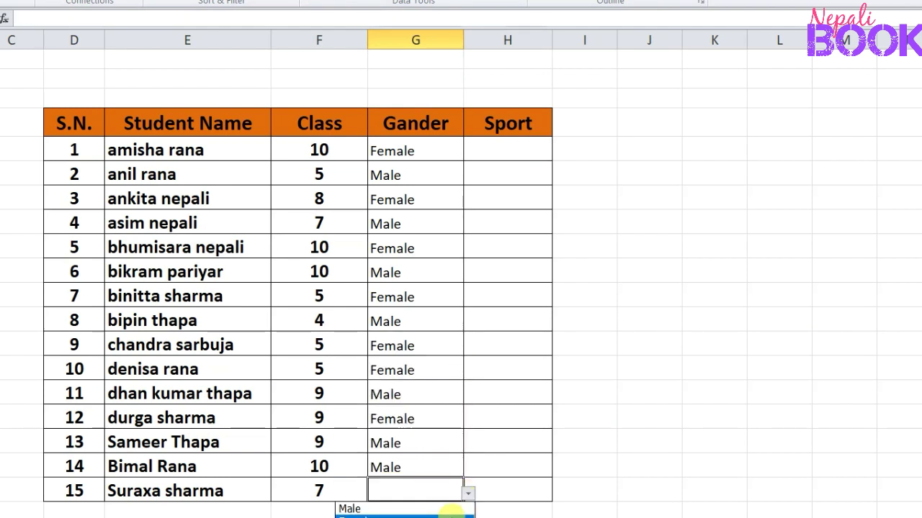
pyautogui.click(451, 516)
# Format the Gander entries of all 15 students in bold
pyautogui.moveTo(384, 151); pyautogui.dragTo(407, 492)
pyautogui.click(0, 0)
pyautogui.click(0, 0)
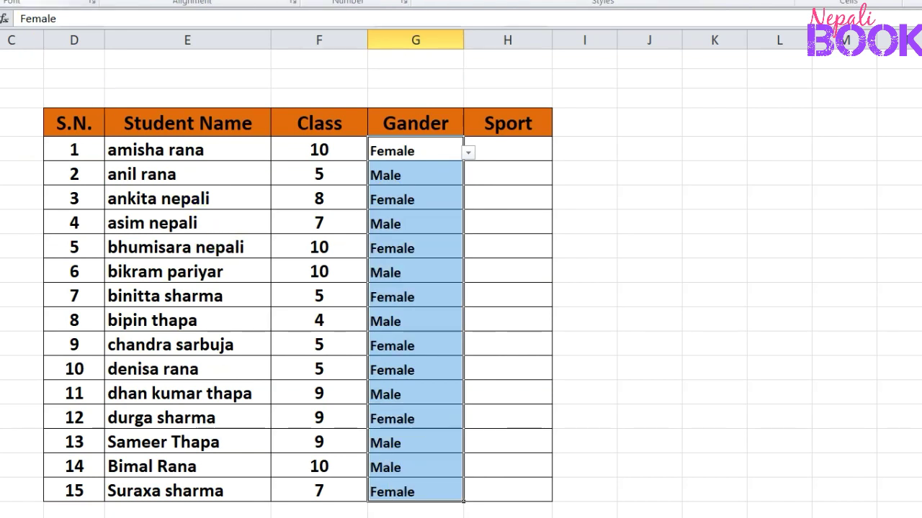
pyautogui.click(126, 0)
pyautogui.click(500, 199)
pyautogui.click(502, 154)
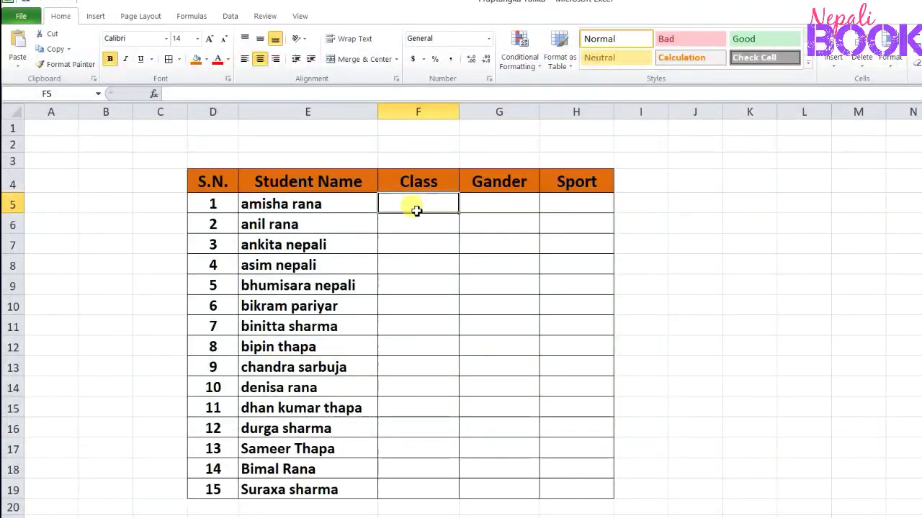
# Open the Data Validation settings for the empty Class cells F5:F19
pyautogui.moveTo(417, 210); pyautogui.dragTo(422, 492)
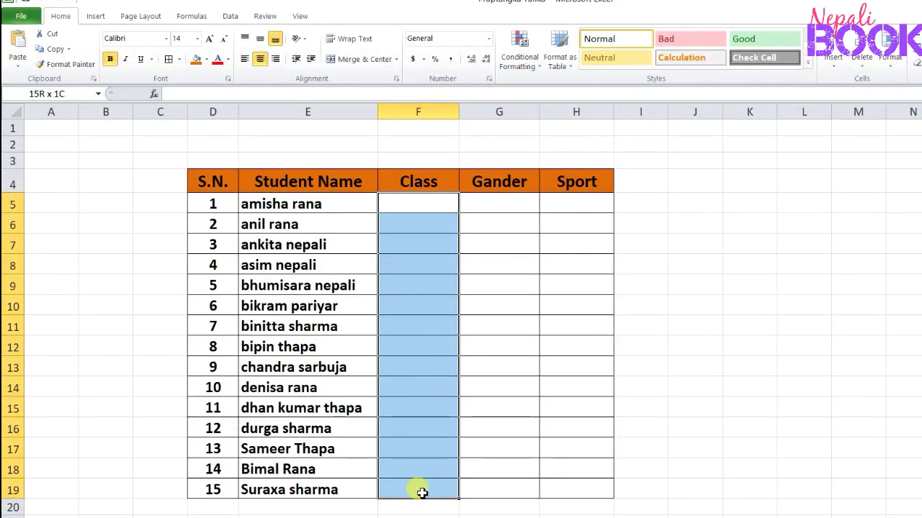
pyautogui.moveTo(422, 493); pyautogui.dragTo(422, 492)
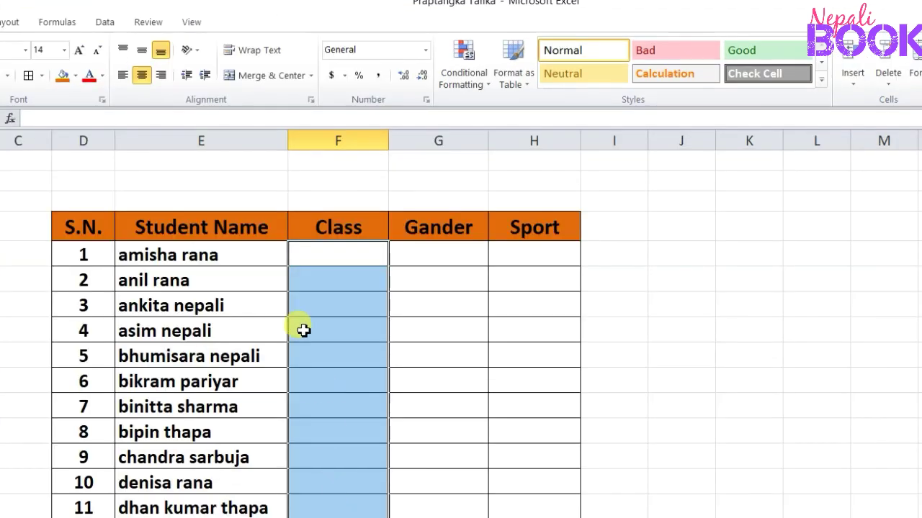
pyautogui.click(108, 23)
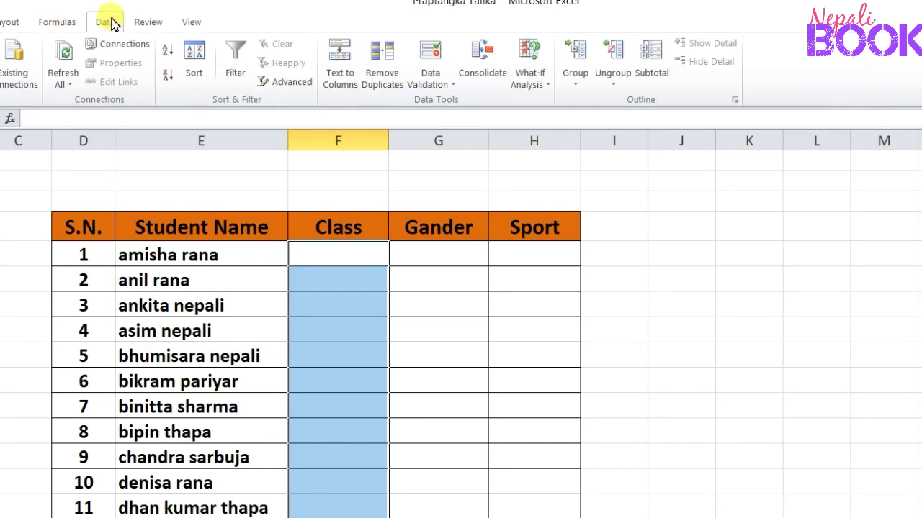
pyautogui.click(444, 85)
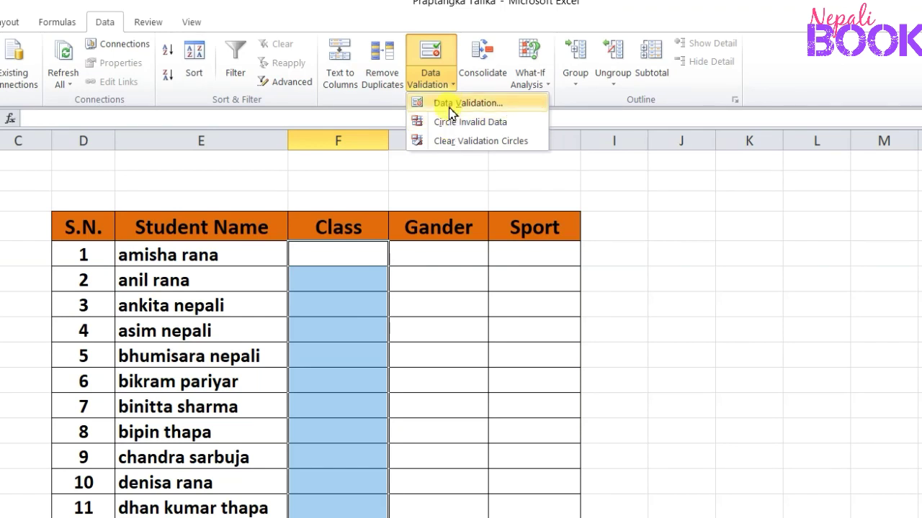
pyautogui.click(450, 107)
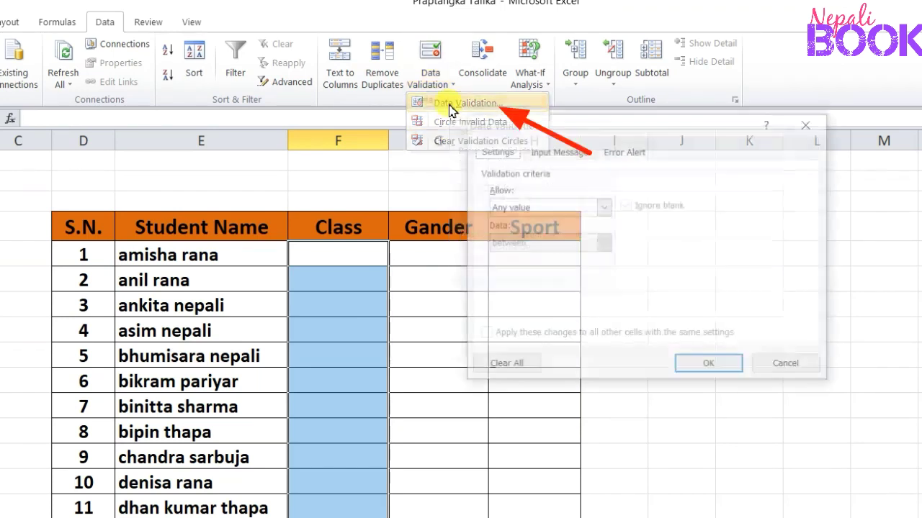
pyautogui.moveTo(572, 128); pyautogui.dragTo(513, 123)
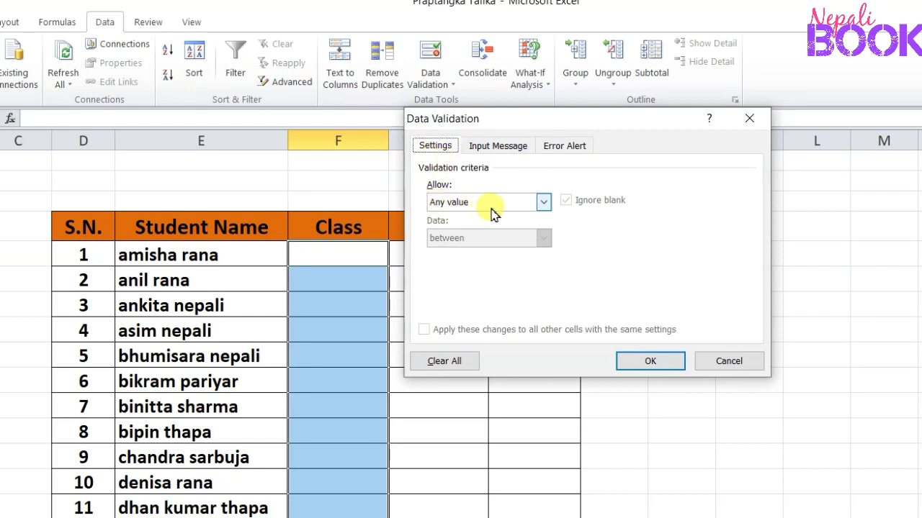
# Restrict the Class cells to a dropdown list that takes its values from D5:D14
pyautogui.click(544, 204)
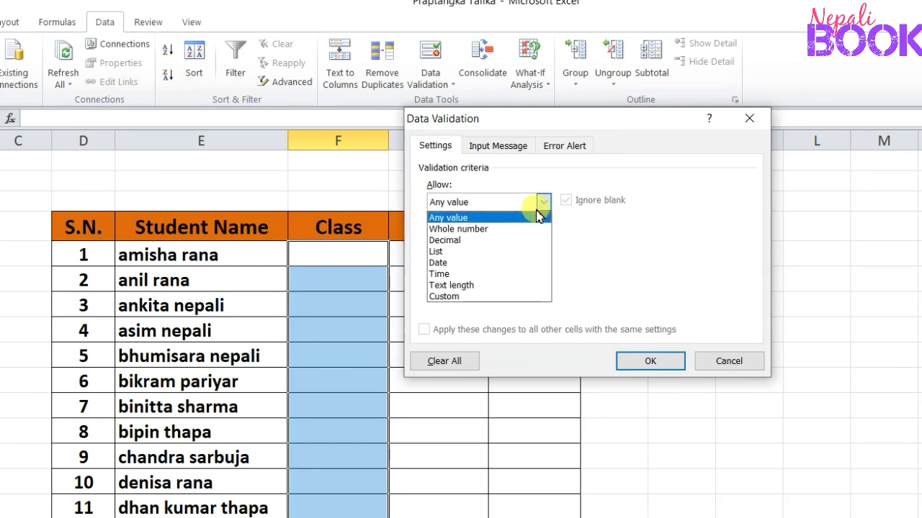
pyautogui.click(481, 252)
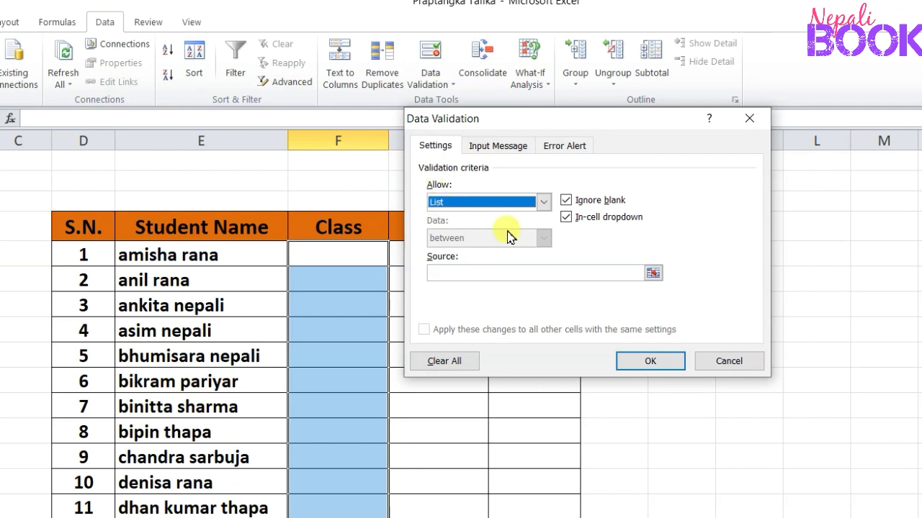
pyautogui.click(465, 273)
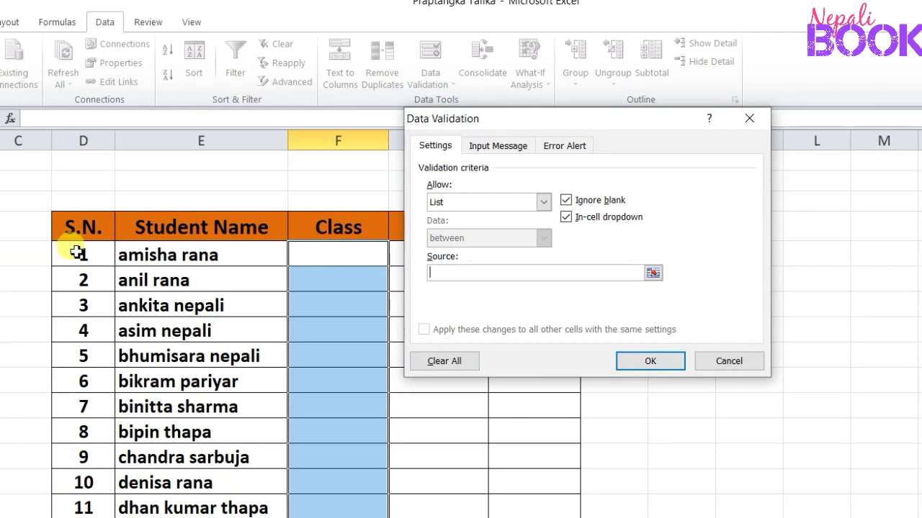
pyautogui.moveTo(75, 251); pyautogui.dragTo(84, 477)
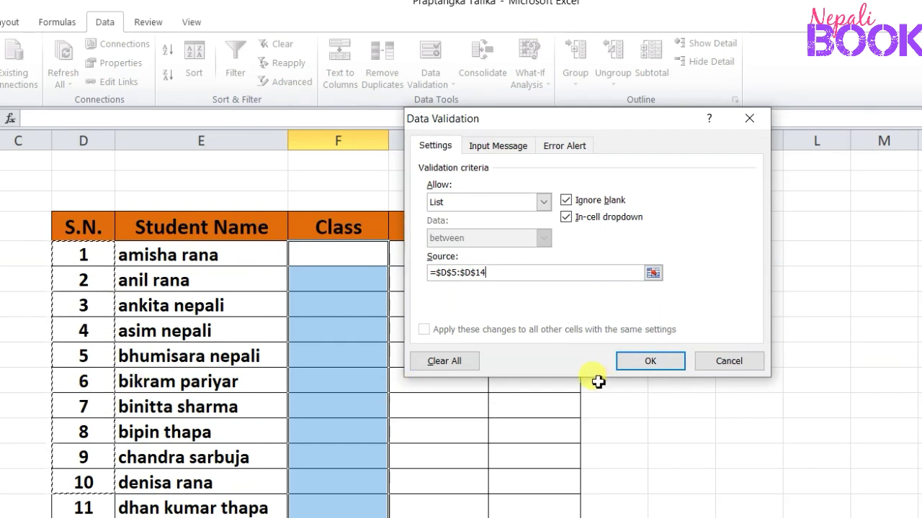
pyautogui.click(648, 363)
# Choose class 10 for S.N. 1 and class 5 for S.N. 2 from the dropdown lists
pyautogui.click(367, 300)
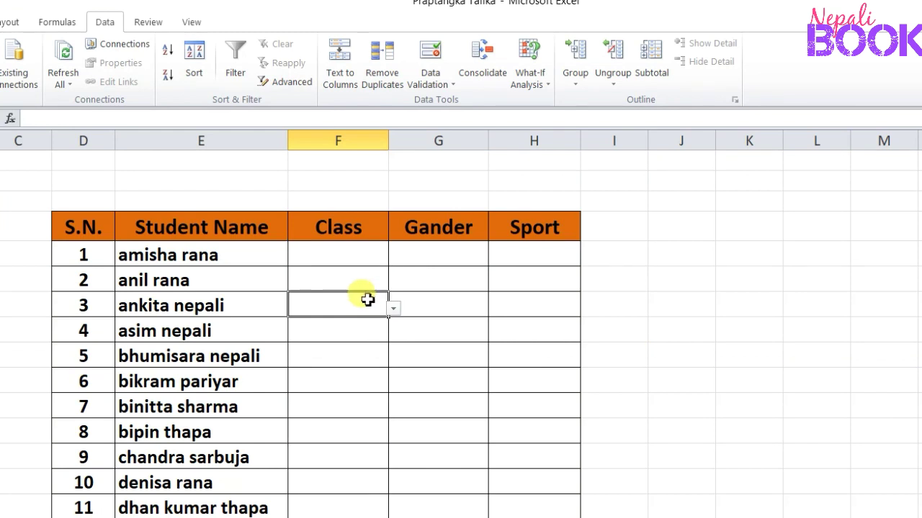
pyautogui.click(361, 280)
pyautogui.click(358, 258)
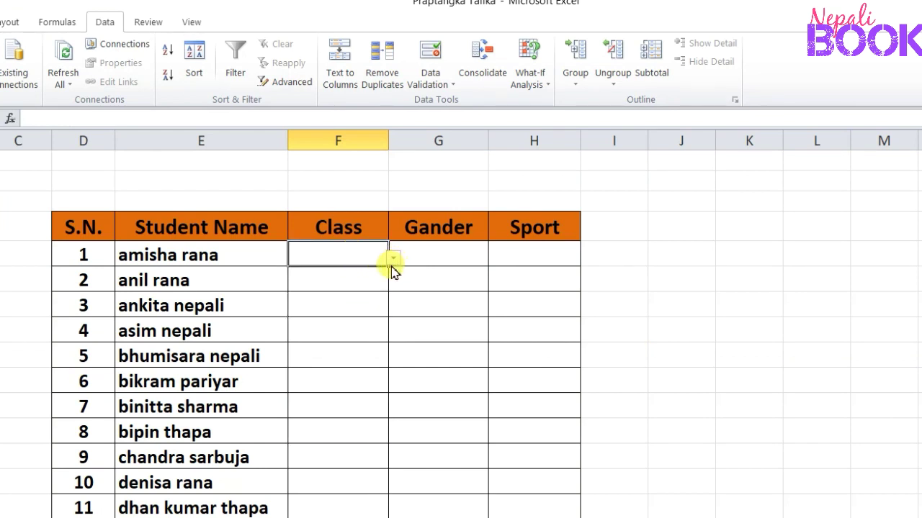
pyautogui.click(392, 260)
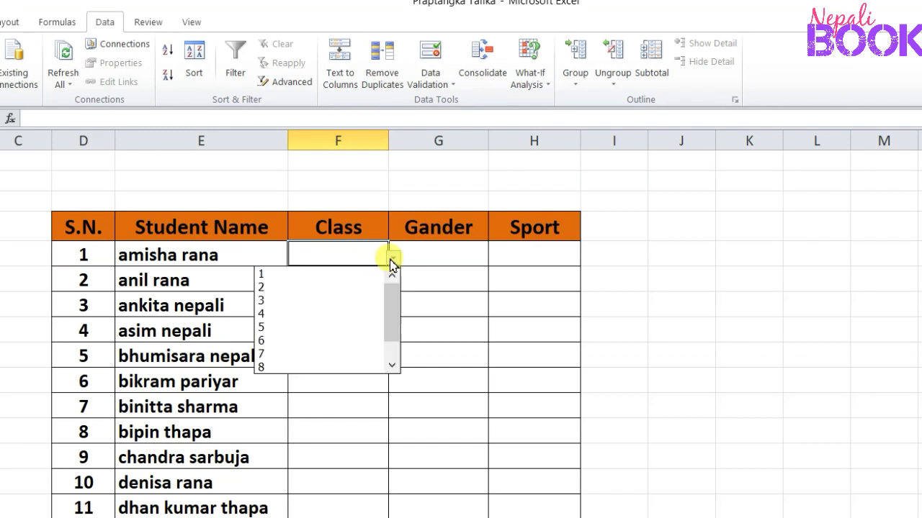
pyautogui.moveTo(390, 318); pyautogui.dragTo(390, 361)
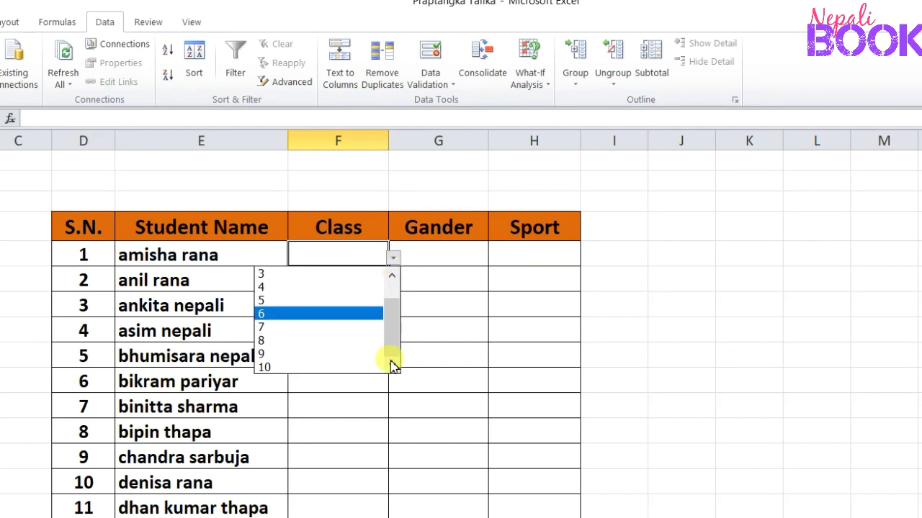
pyautogui.click(319, 368)
pyautogui.click(338, 281)
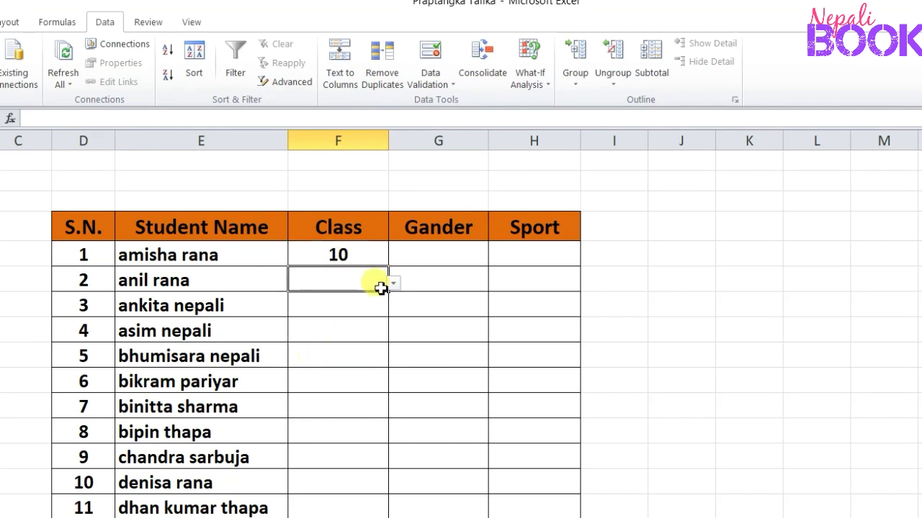
pyautogui.click(394, 285)
pyautogui.click(353, 351)
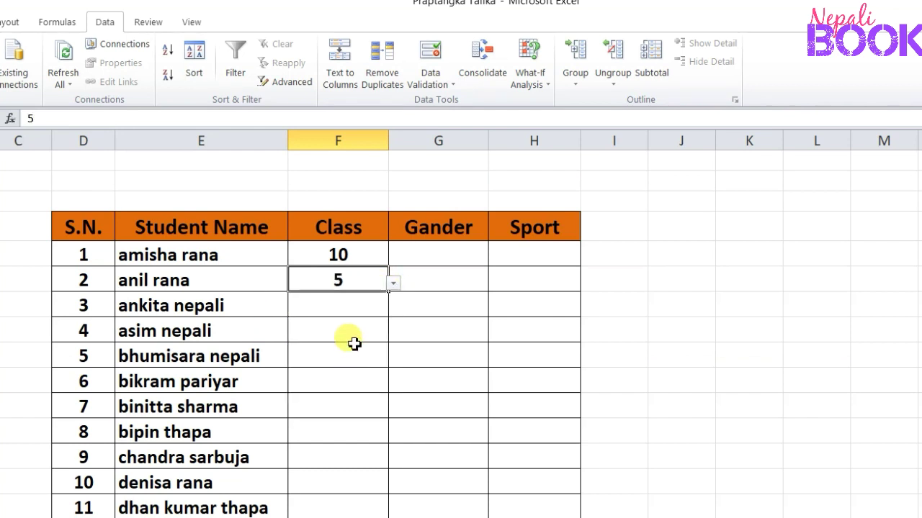
# Choose class 8 for S.N. 3 and class 7 for S.N. 4 from the dropdown lists
pyautogui.click(378, 314)
pyautogui.click(394, 310)
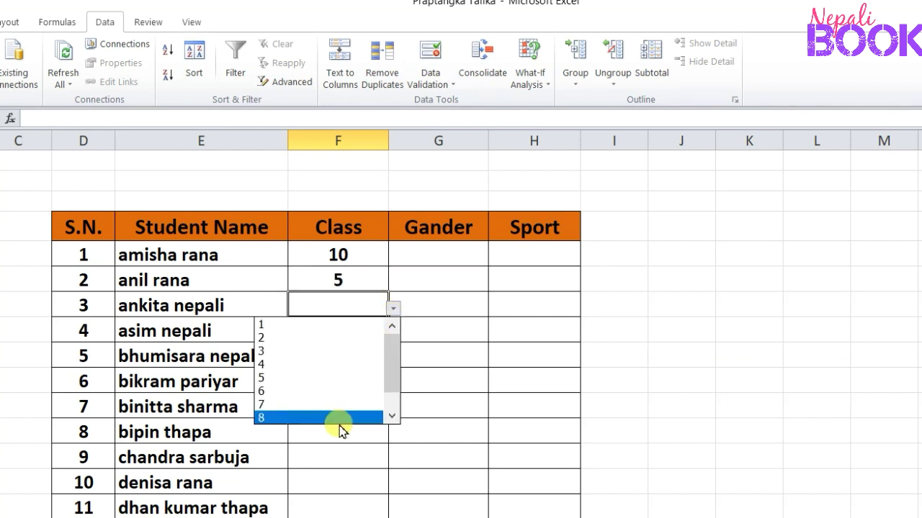
pyautogui.click(338, 418)
pyautogui.click(354, 336)
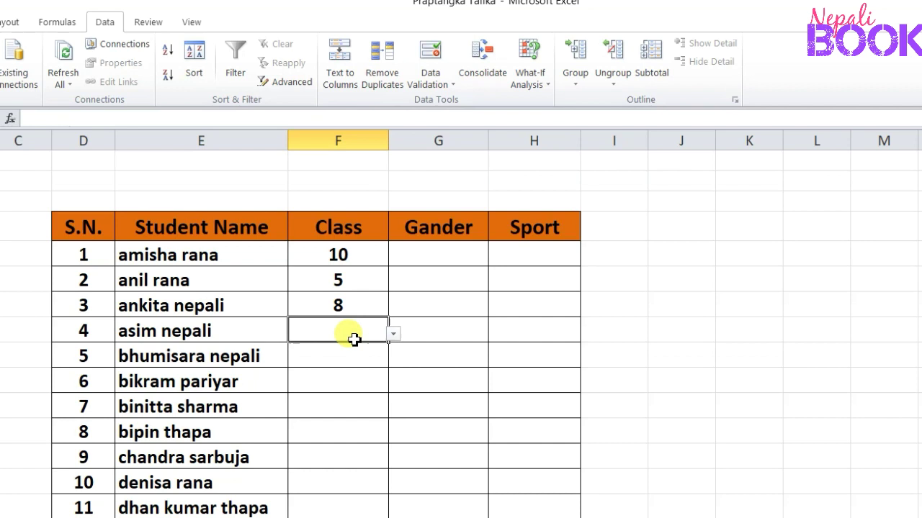
pyautogui.click(395, 333)
pyautogui.click(356, 429)
# Choose class 10 for both S.N. 5 and S.N. 6 from the dropdown lists
pyautogui.click(367, 355)
pyautogui.click(393, 358)
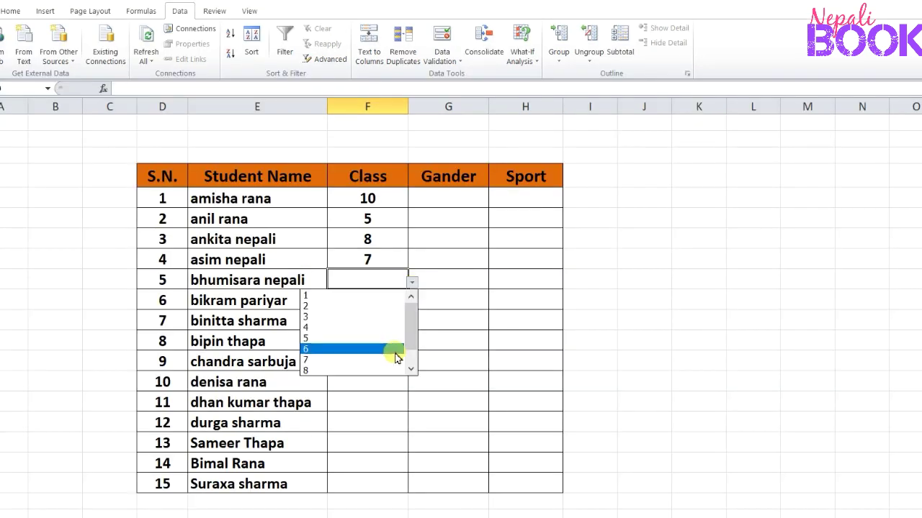
pyautogui.moveTo(394, 441); pyautogui.dragTo(393, 463)
pyautogui.click(367, 467)
pyautogui.click(385, 302)
pyautogui.click(411, 303)
pyautogui.click(412, 389)
pyautogui.click(385, 391)
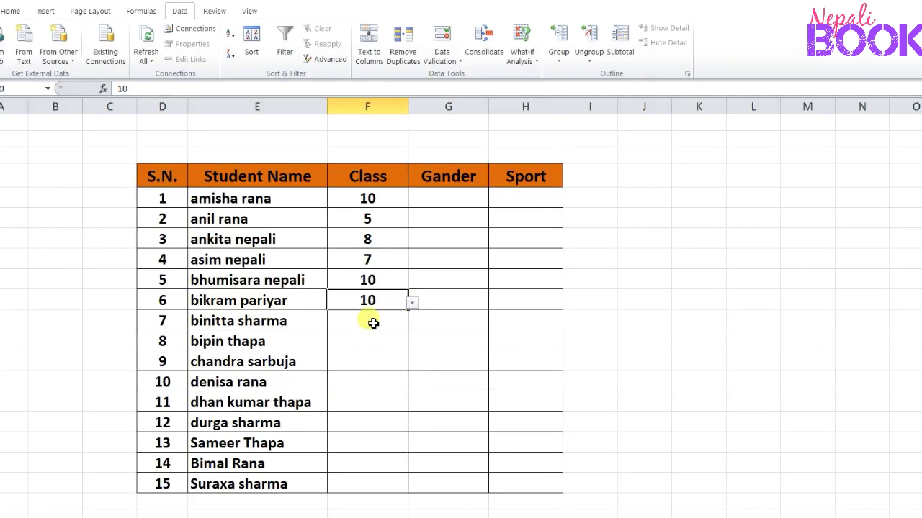
# Choose class 5 for S.N. 7 and class 4 for S.N. 8 from the dropdown lists
pyautogui.click(373, 321)
pyautogui.click(412, 324)
pyautogui.click(367, 378)
pyautogui.click(367, 341)
pyautogui.click(411, 344)
pyautogui.click(389, 388)
# Choose class 5 for S.N. 9 and 10, and class 9 for S.N. 11 to 13
pyautogui.click(381, 362)
pyautogui.click(412, 364)
pyautogui.click(396, 419)
pyautogui.click(386, 382)
pyautogui.click(411, 385)
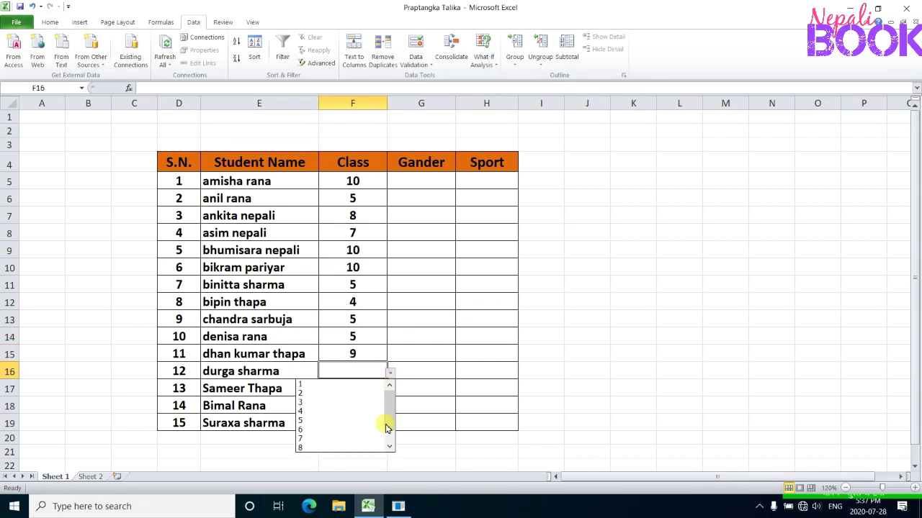
pyautogui.click(345, 455)
# Complete the Class column with 10 for S.N. 14 and 7 for S.N. 15
pyautogui.click(356, 406)
pyautogui.click(390, 408)
pyautogui.click(345, 483)
pyautogui.click(357, 425)
pyautogui.click(391, 426)
pyautogui.click(345, 399)
pyautogui.click(420, 388)
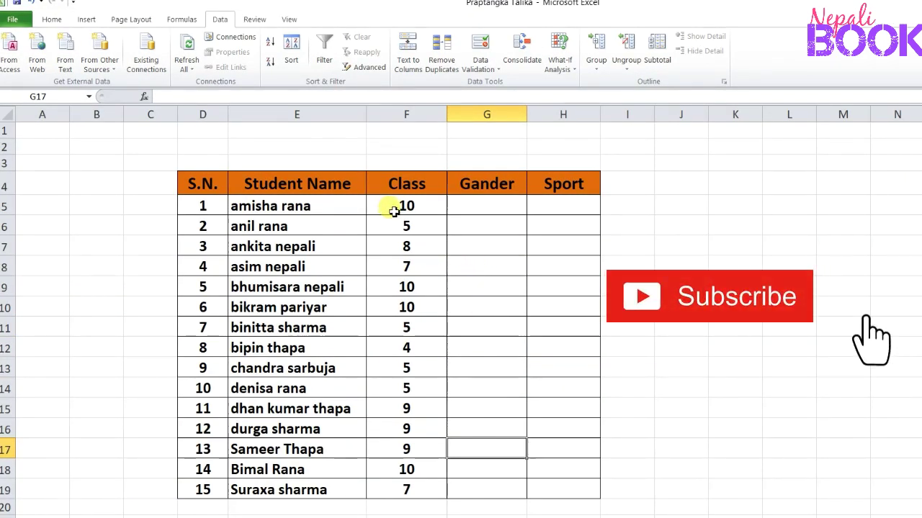
# Clear the serial numbers in D5:D14 and check the dropdown list of Class cell F5
pyautogui.click(394, 209)
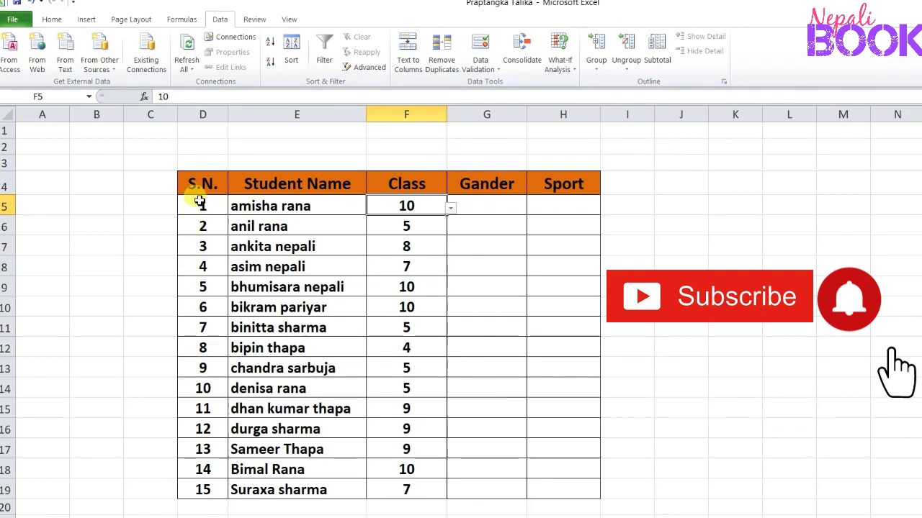
pyautogui.moveTo(200, 201); pyautogui.dragTo(198, 385)
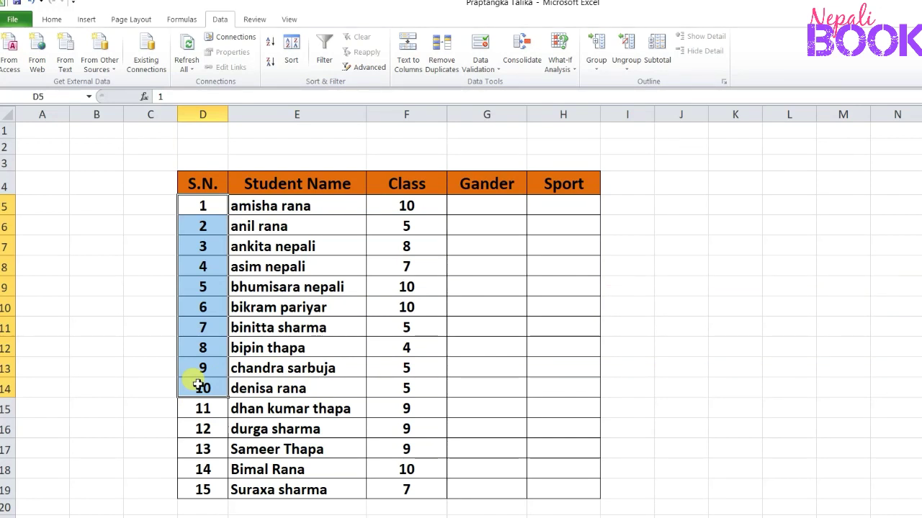
pyautogui.press('Delete')
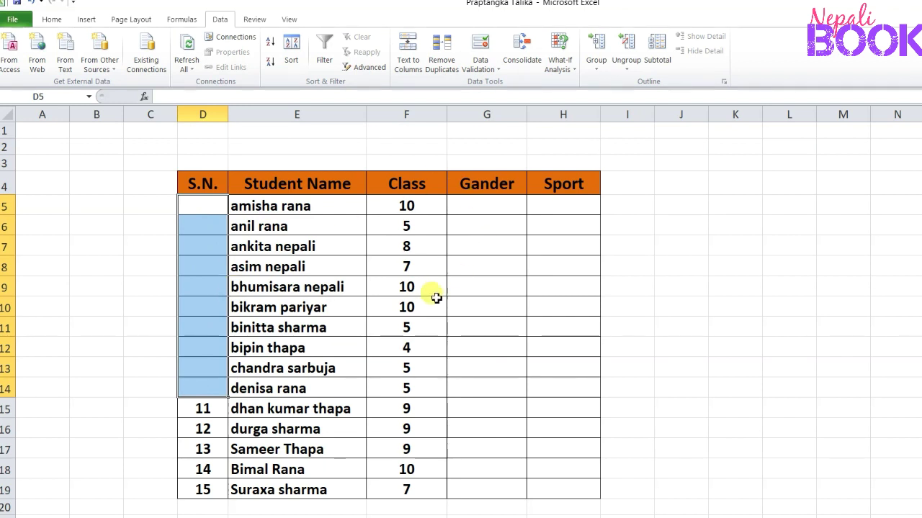
pyautogui.click(410, 207)
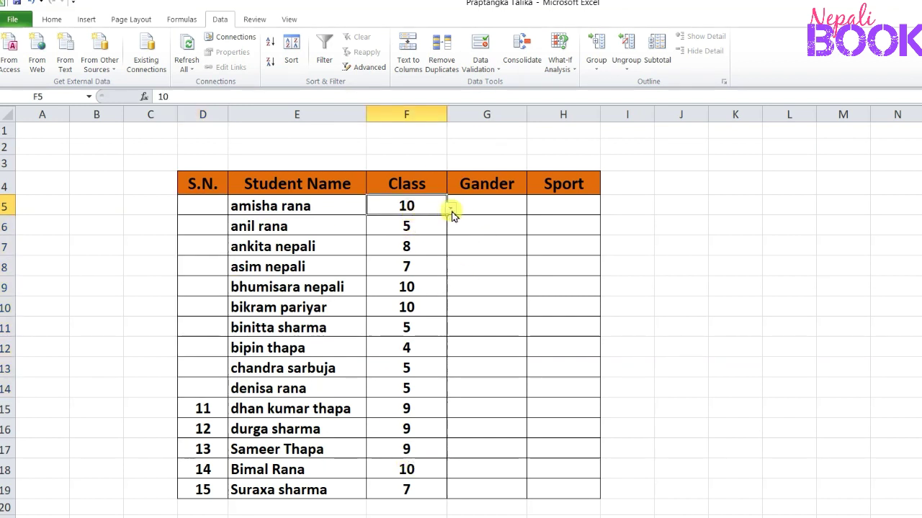
pyautogui.click(450, 208)
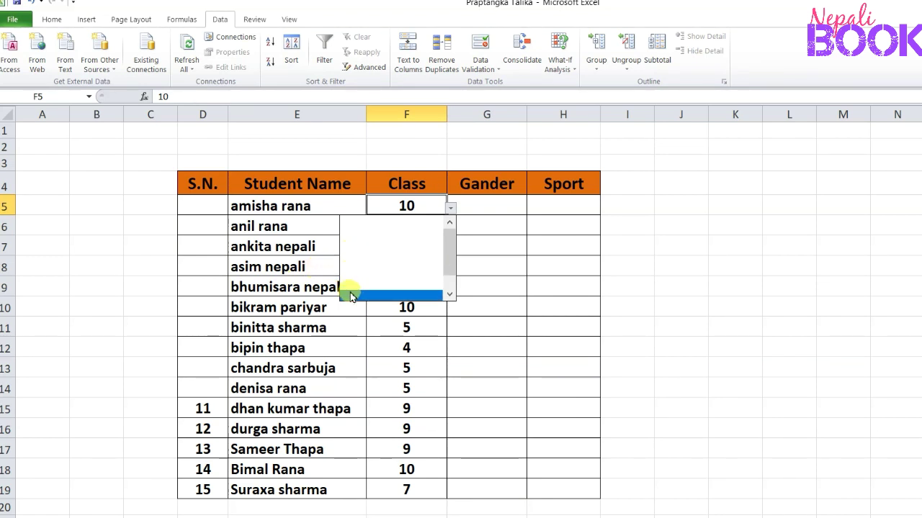
# Undo the clearing of the serial numbers in D5:D14
pyautogui.click(217, 228)
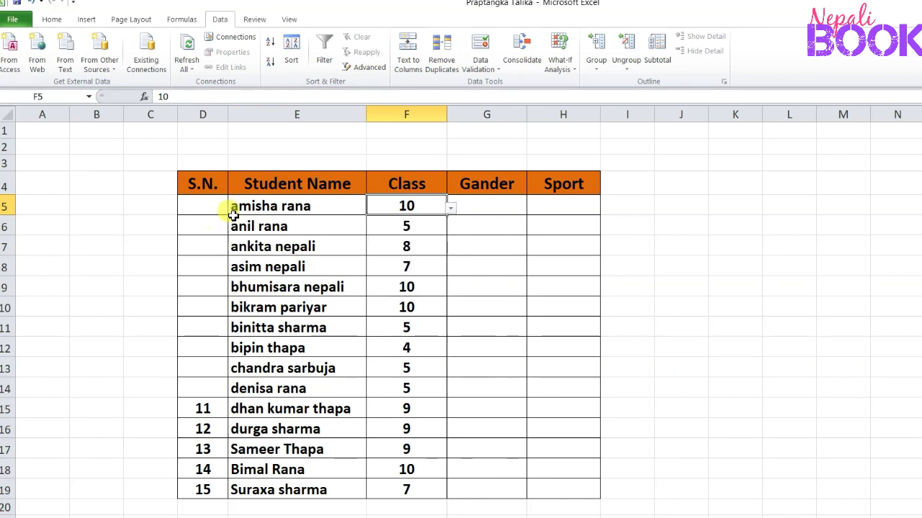
pyautogui.click(28, 3)
pyautogui.click(350, 260)
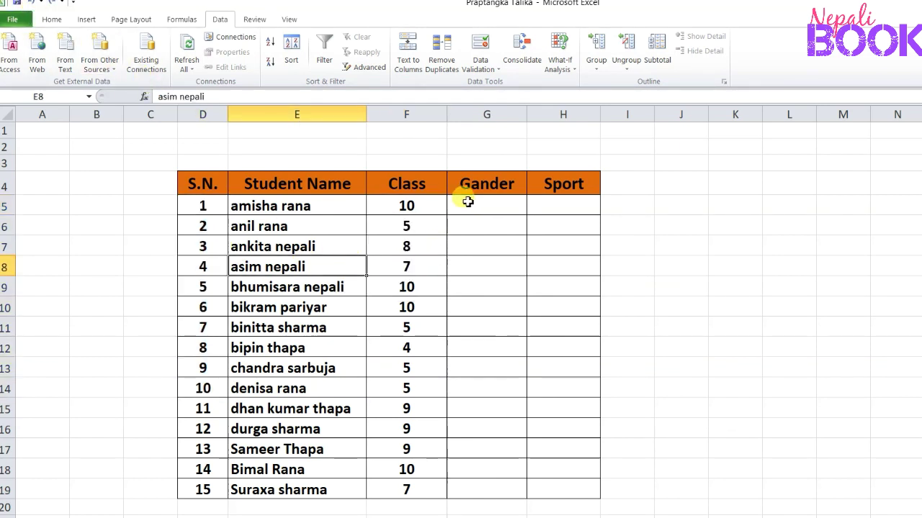
# Apply list data validation with the source Male,Female to the Gander cells G5:G19
pyautogui.moveTo(474, 214); pyautogui.dragTo(481, 487)
pyautogui.click(484, 362)
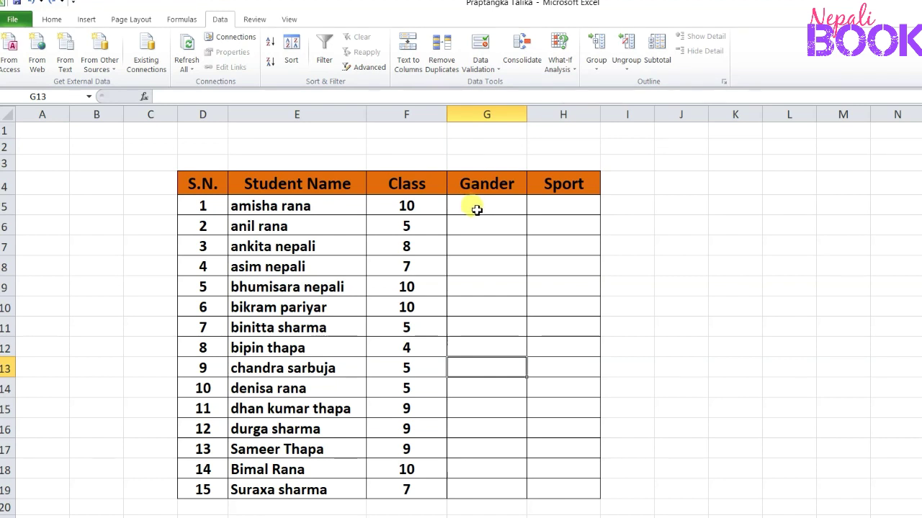
pyautogui.moveTo(475, 208); pyautogui.dragTo(484, 486)
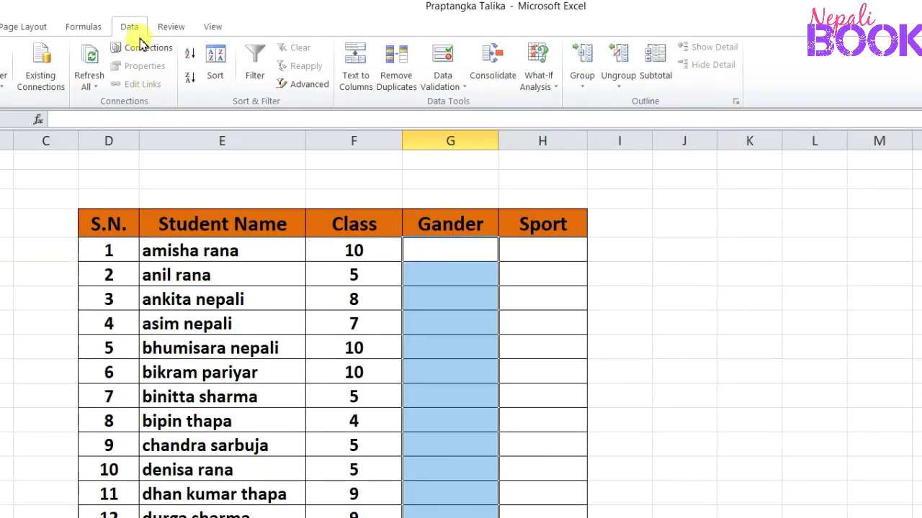
pyautogui.click(464, 88)
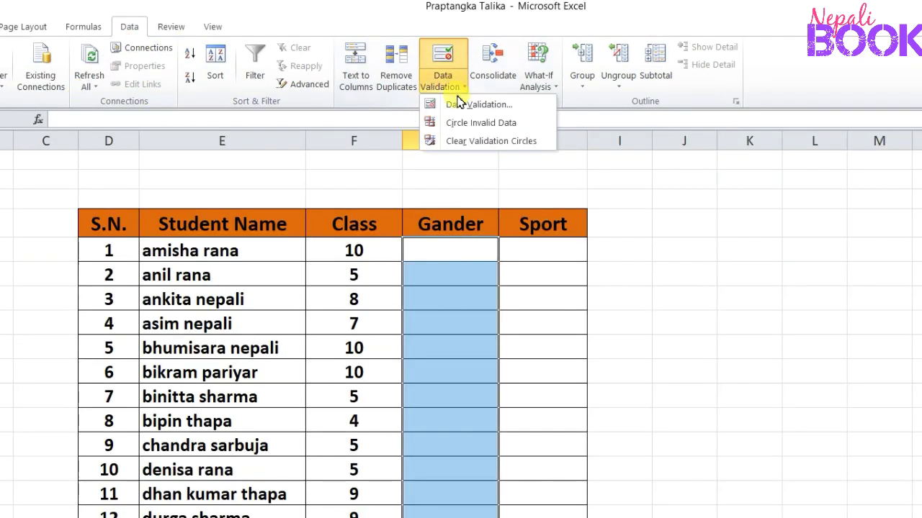
pyautogui.click(495, 114)
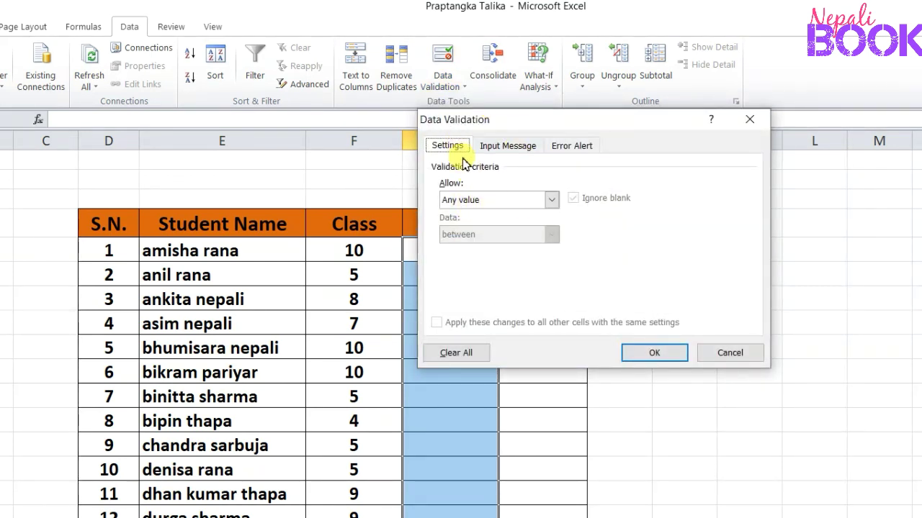
pyautogui.click(551, 200)
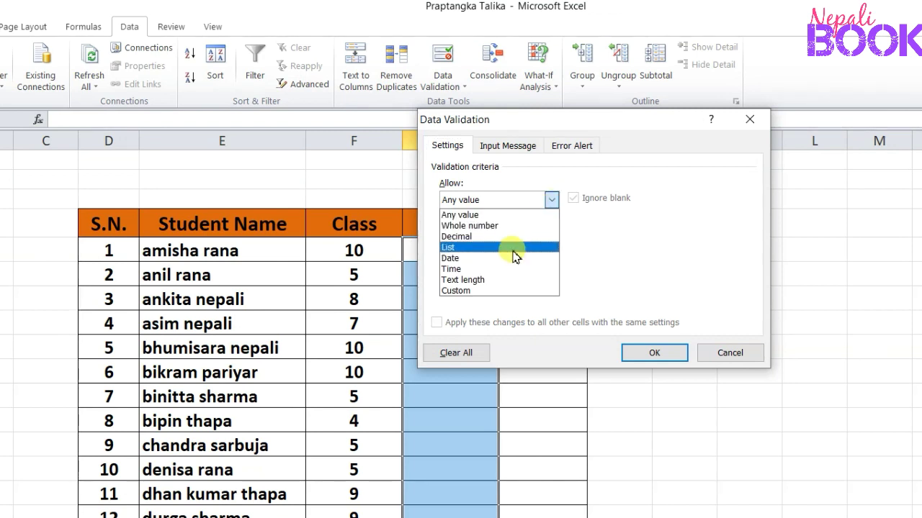
pyautogui.click(514, 249)
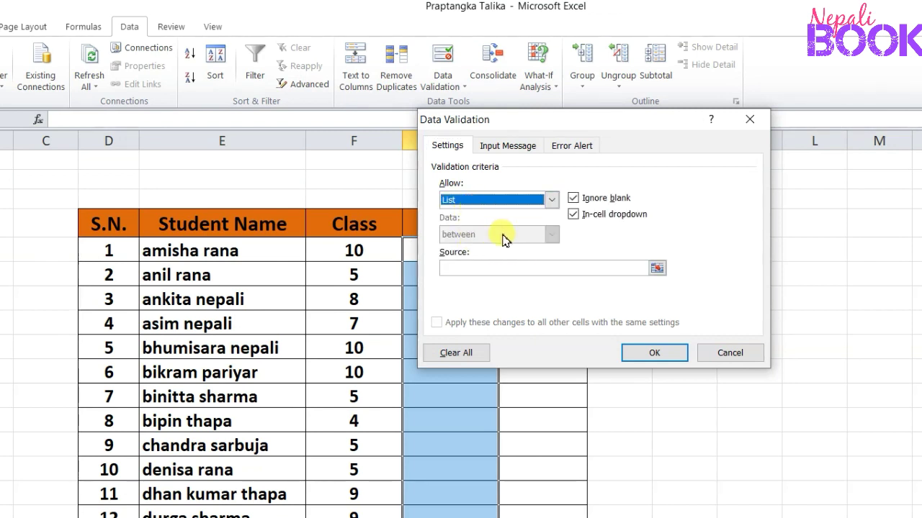
pyautogui.click(486, 267)
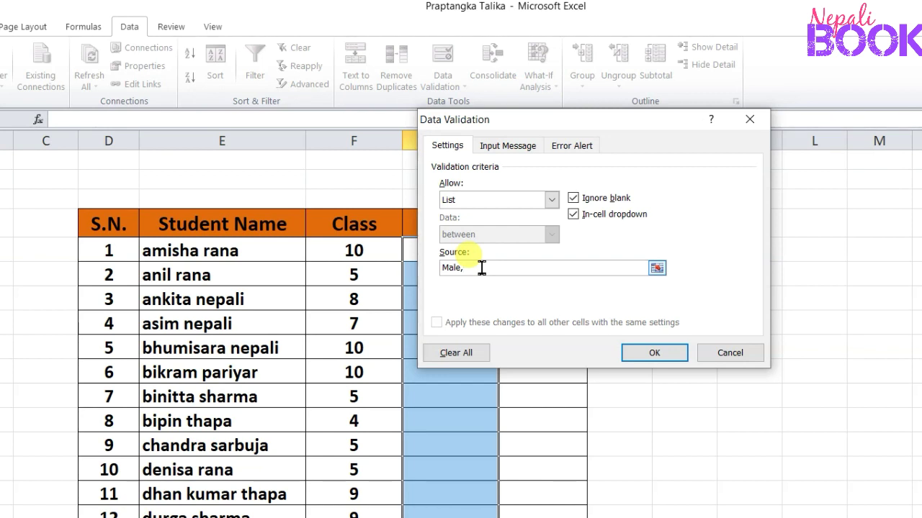
pyautogui.write('Female')
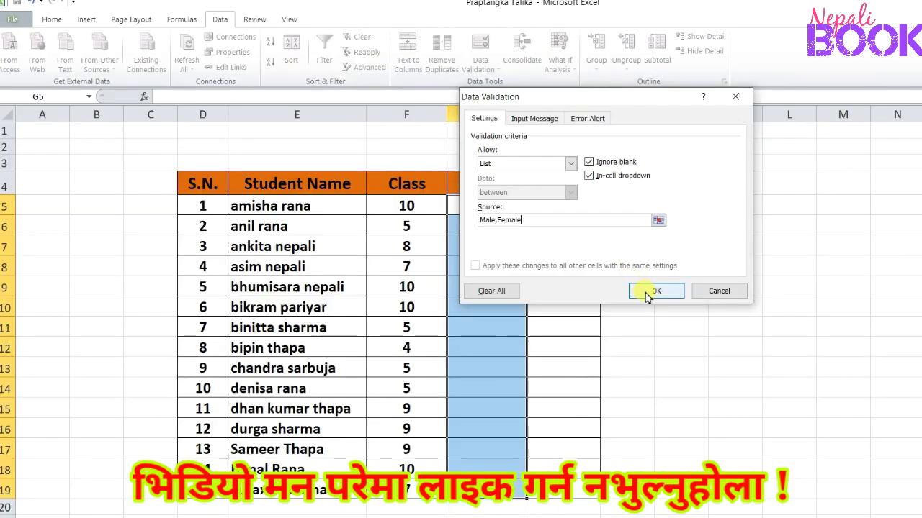
pyautogui.click(653, 291)
# Choose Female for S.N. 1 and Male for S.N. 2 from the Gander dropdown lists
pyautogui.click(494, 286)
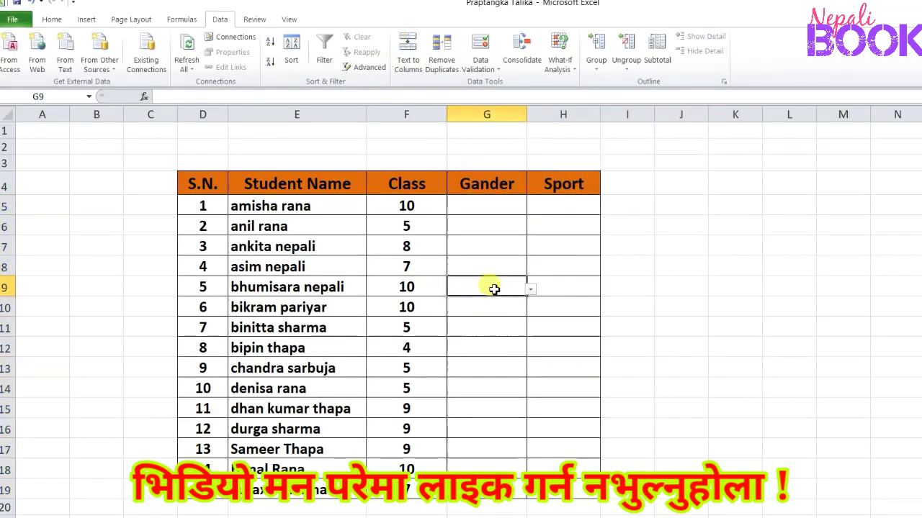
pyautogui.click(490, 206)
pyautogui.click(530, 209)
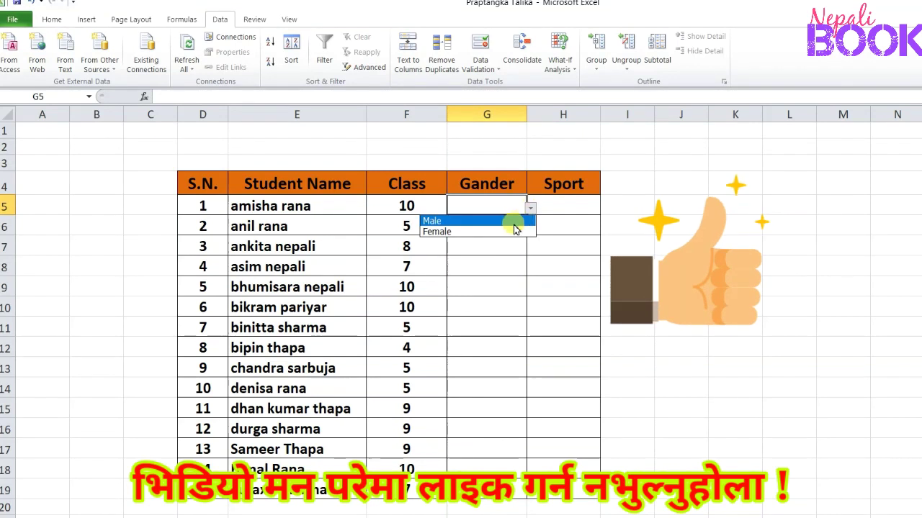
pyautogui.click(508, 230)
pyautogui.click(508, 228)
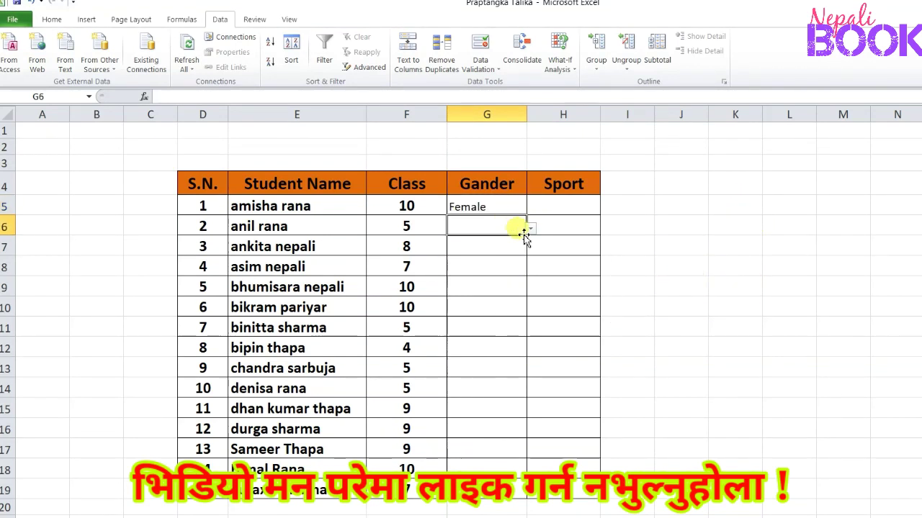
pyautogui.click(530, 229)
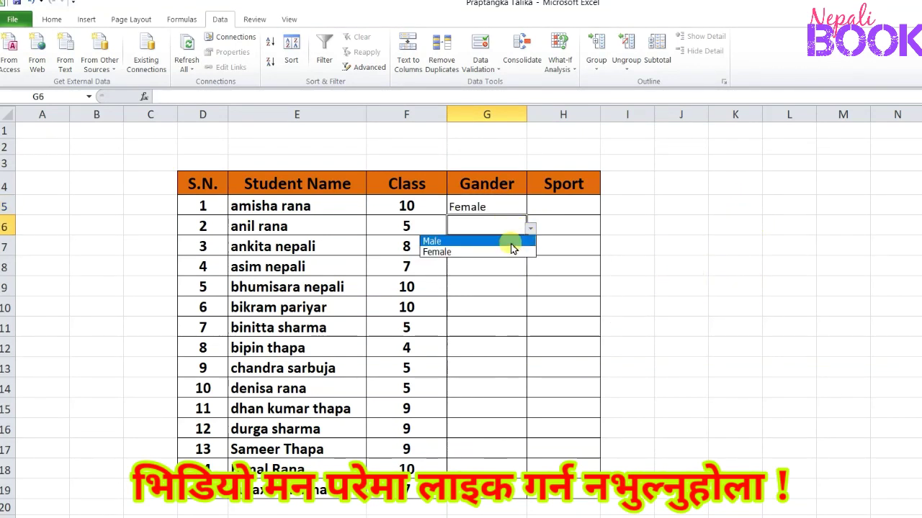
pyautogui.click(511, 243)
# Choose Female for S.N. 3 and 5, and Male for S.N. 4 and 6 in the Gander column
pyautogui.click(511, 248)
pyautogui.click(530, 248)
pyautogui.click(512, 272)
pyautogui.click(513, 268)
pyautogui.click(530, 270)
pyautogui.click(514, 281)
pyautogui.click(512, 287)
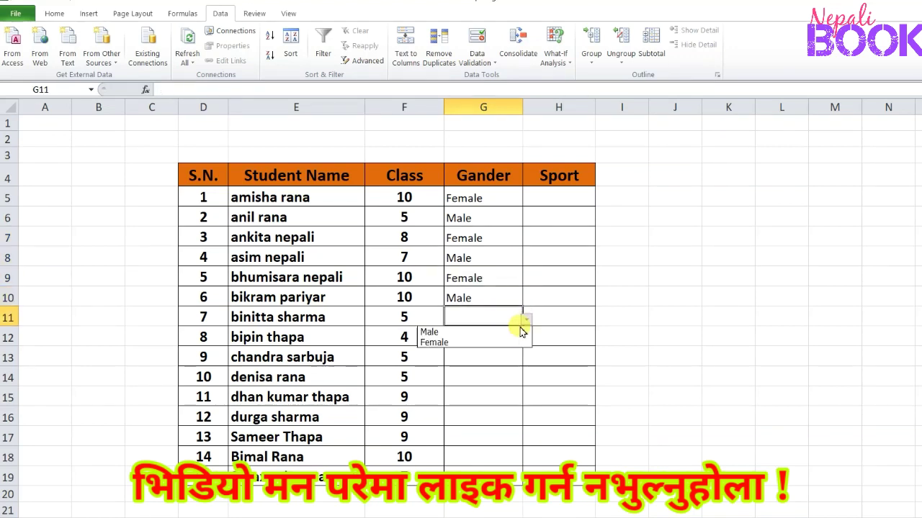
# Choose Female for S.N. 7, 9, 10 and 12, and Male for S.N. 8, 11 and 13
pyautogui.click(509, 342)
pyautogui.click(510, 338)
pyautogui.click(527, 340)
pyautogui.click(510, 352)
pyautogui.click(510, 357)
pyautogui.click(527, 359)
pyautogui.click(507, 382)
pyautogui.click(509, 378)
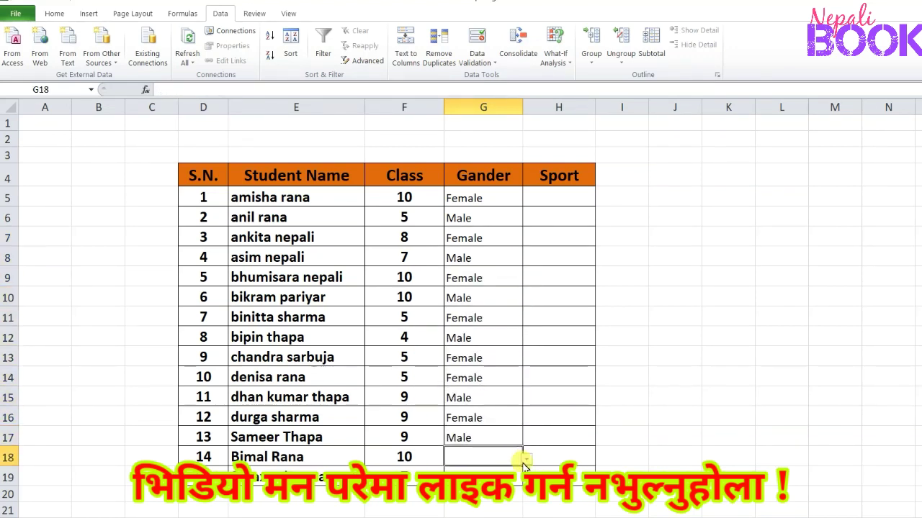
# Complete the Gander column with Male for S.N. 14 and Female for S.N. 15
pyautogui.click(527, 460)
pyautogui.click(508, 472)
pyautogui.click(509, 477)
pyautogui.click(527, 480)
pyautogui.click(507, 501)
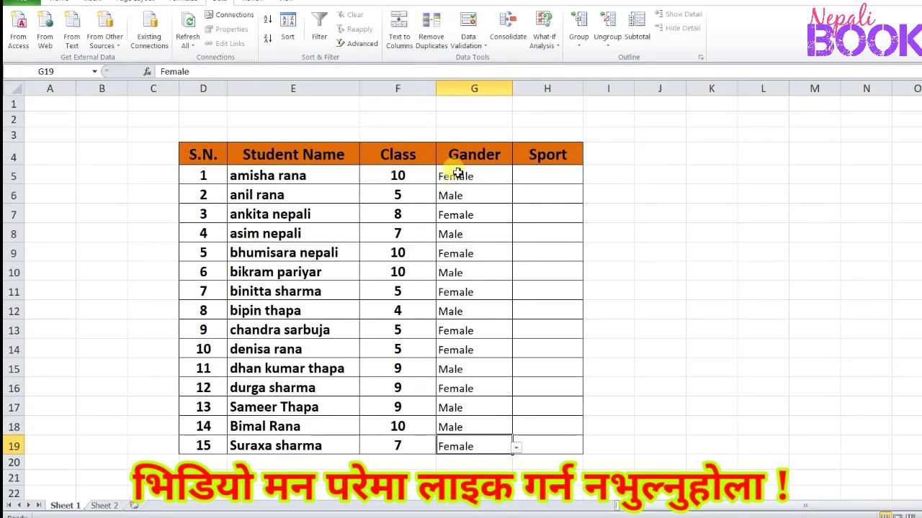
# Make the Gander entries in G5:G19 bold and center them horizontally
pyautogui.moveTo(457, 174); pyautogui.dragTo(466, 446)
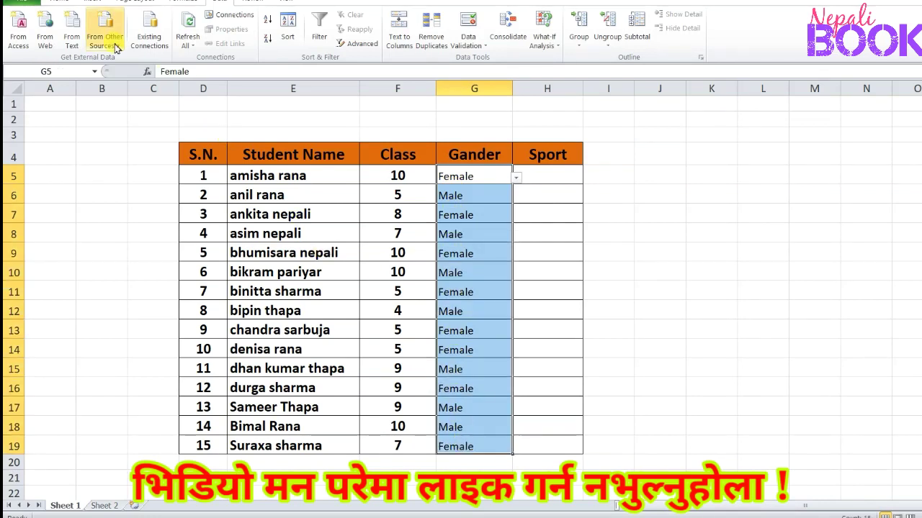
pyautogui.click(61, 2)
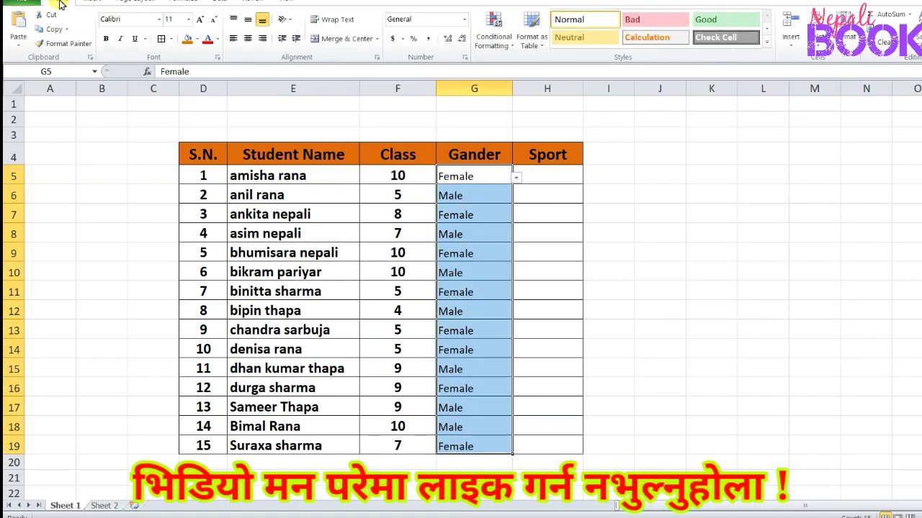
pyautogui.click(106, 38)
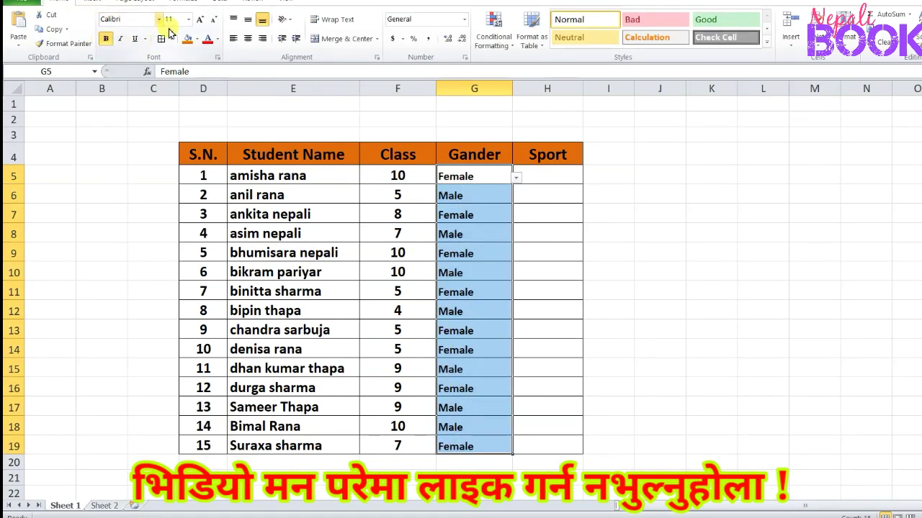
pyautogui.click(247, 39)
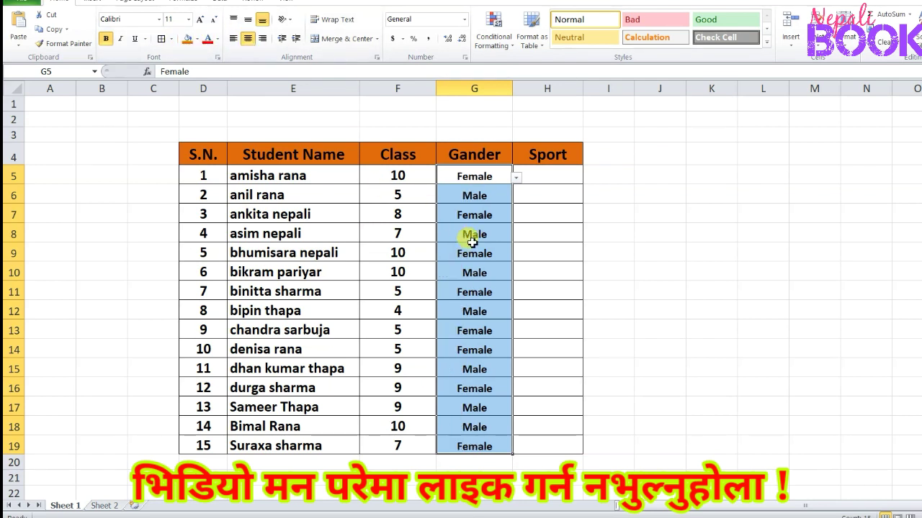
# Name the list of sports in D2:D13 on Sheet 2 as sport
pyautogui.click(531, 212)
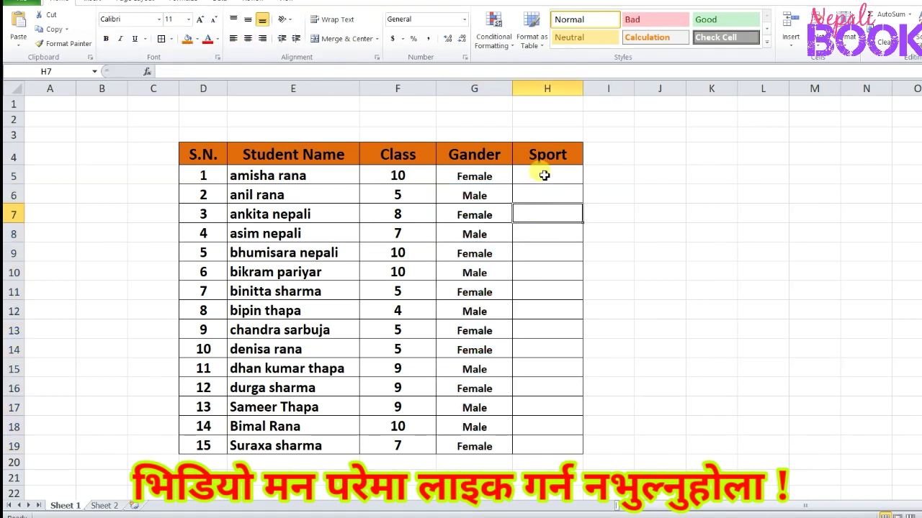
pyautogui.click(539, 175)
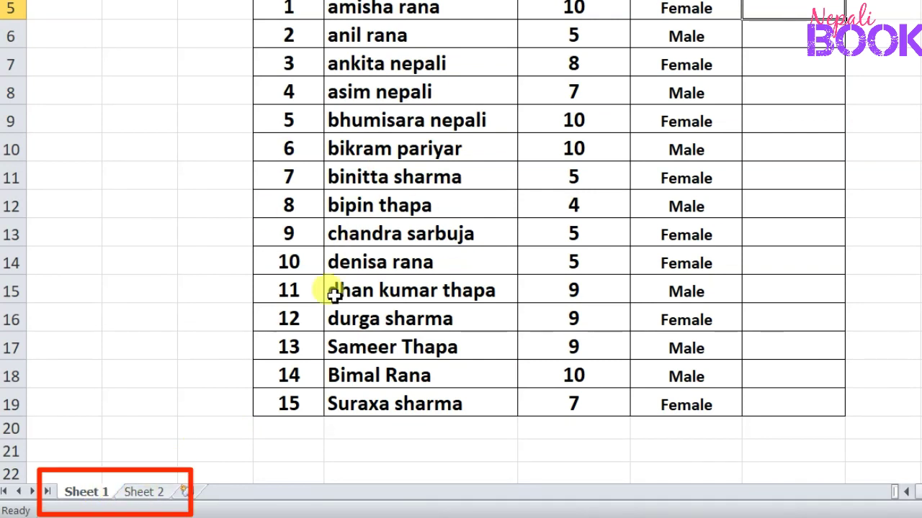
pyautogui.click(148, 497)
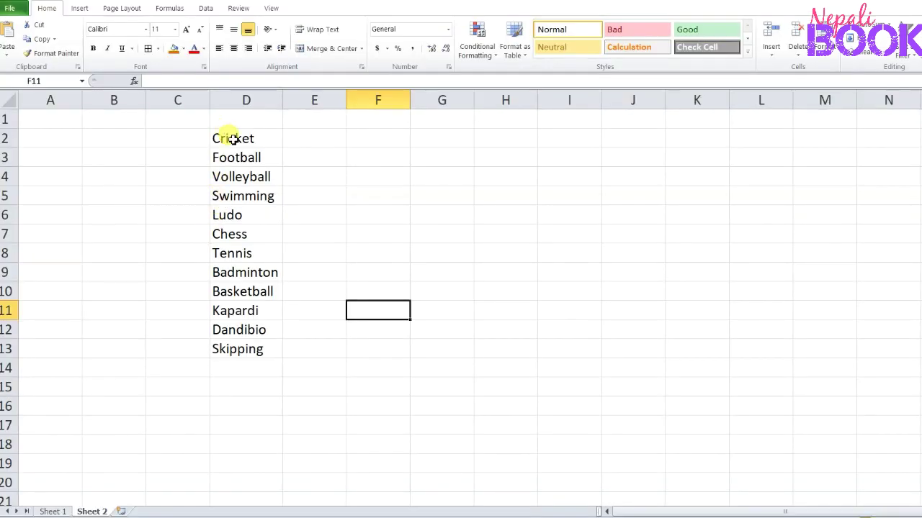
pyautogui.moveTo(232, 138); pyautogui.dragTo(237, 353)
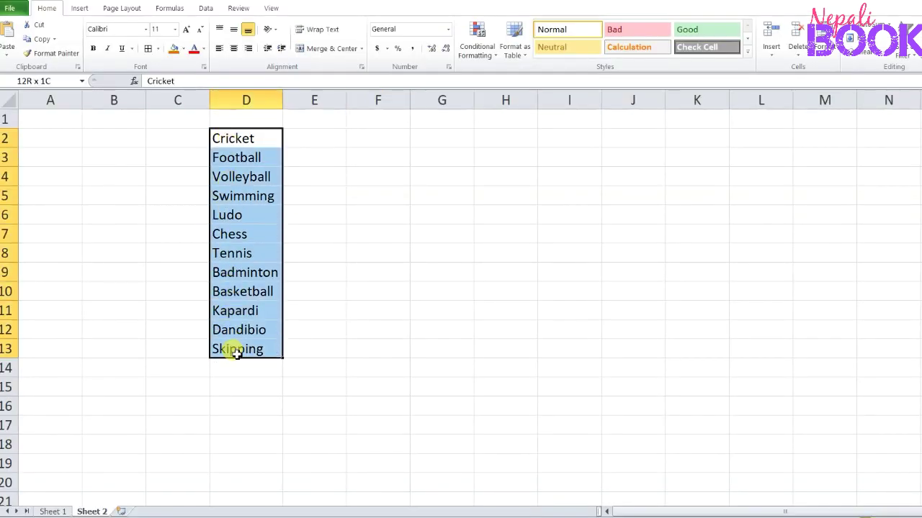
pyautogui.click(421, 305)
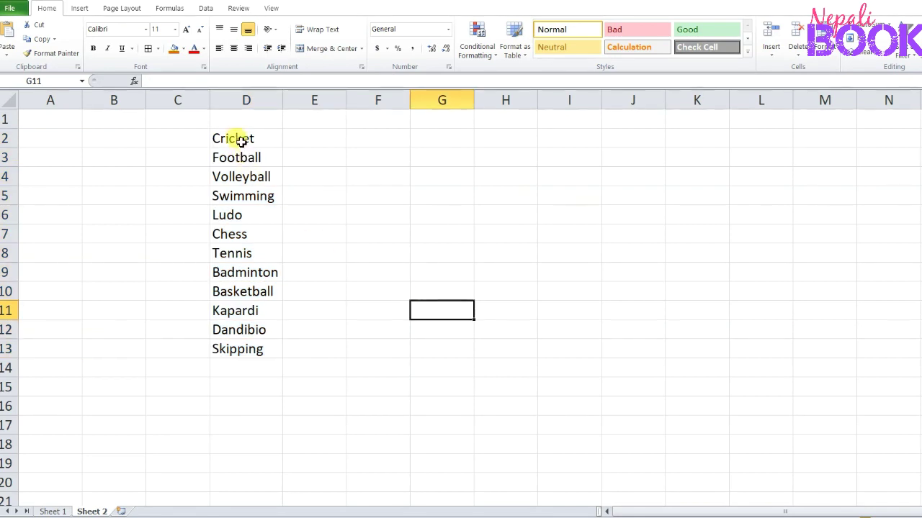
pyautogui.moveTo(242, 140); pyautogui.dragTo(241, 359)
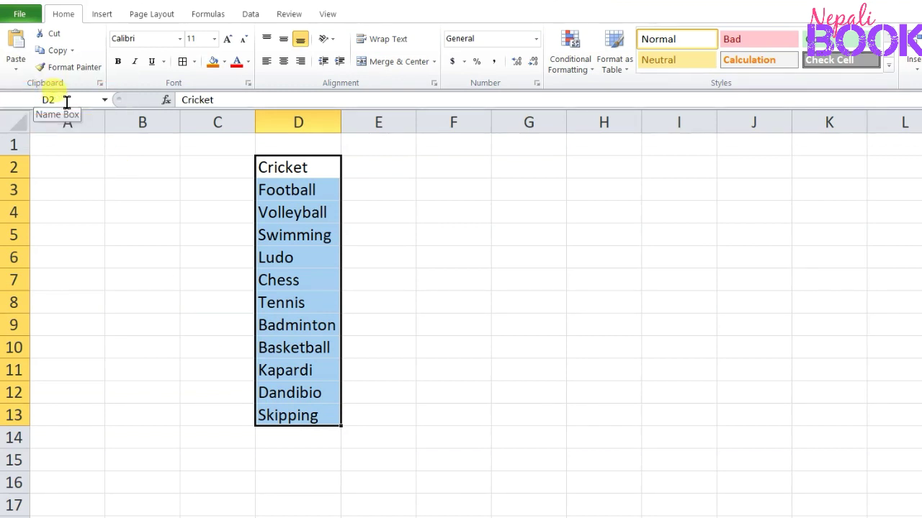
pyautogui.click(66, 101)
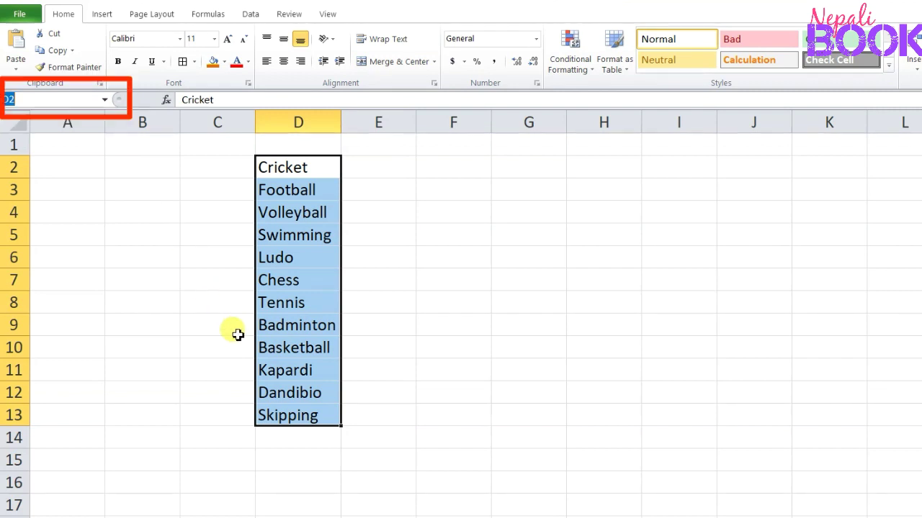
pyautogui.write('sport')
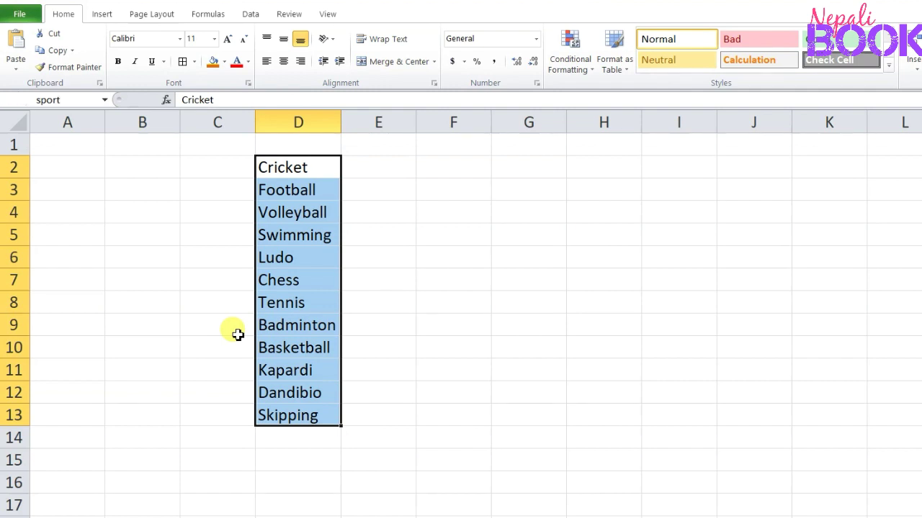
# Reselect the list of sports in D2:D13 to check its range name
pyautogui.click(325, 297)
pyautogui.moveTo(281, 167); pyautogui.dragTo(277, 413)
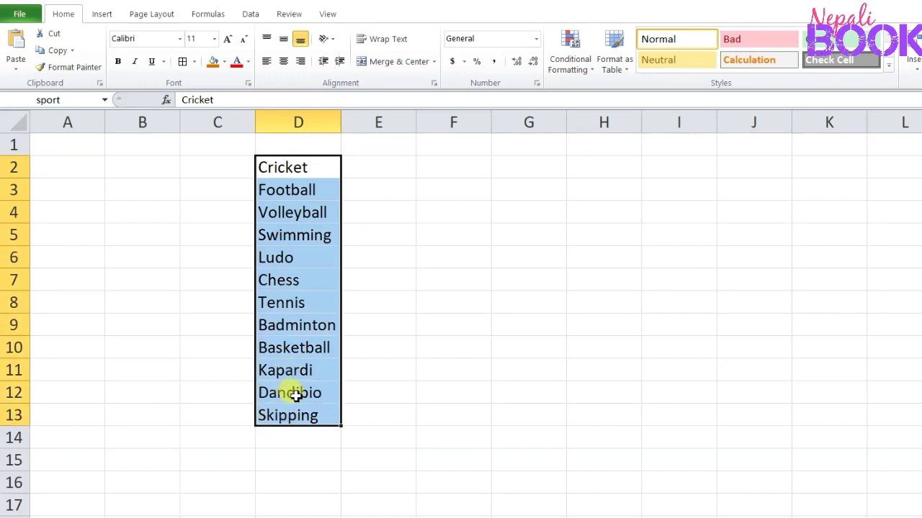
pyautogui.click(353, 301)
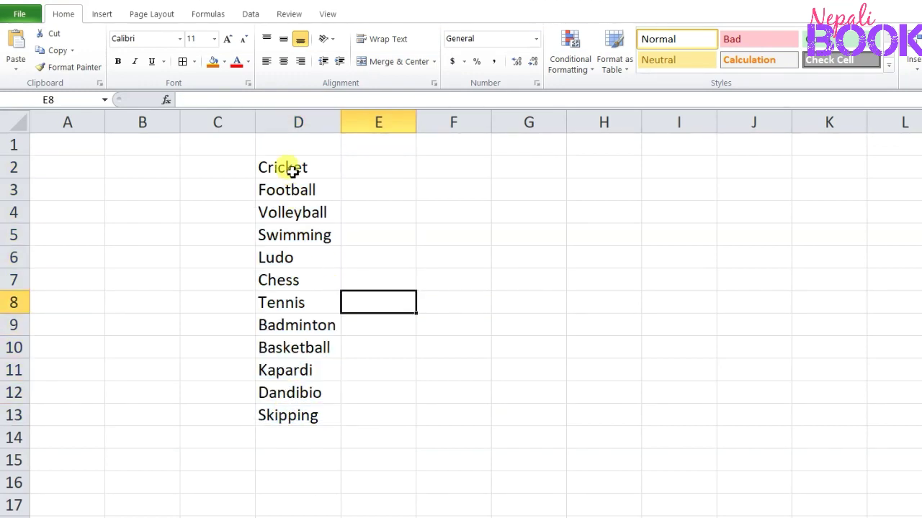
pyautogui.moveTo(292, 170); pyautogui.dragTo(309, 408)
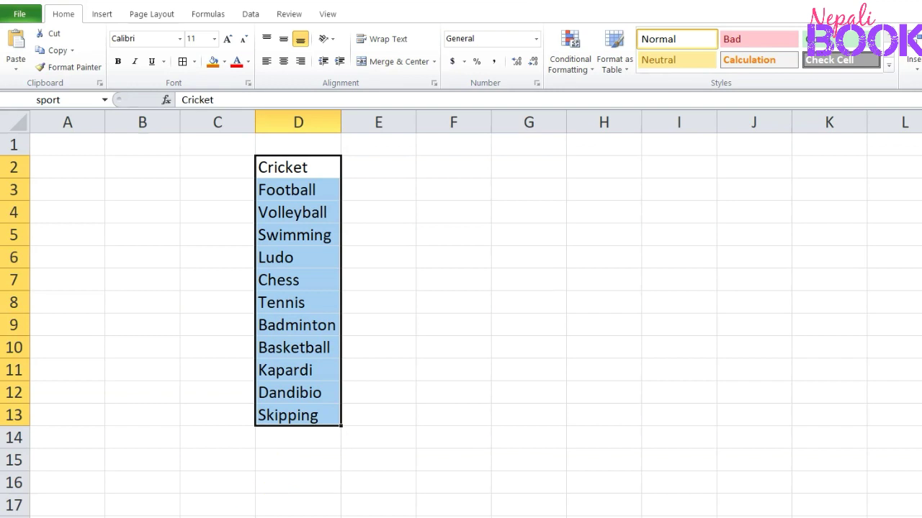
# Add list data validation to the student table's empty Sport cells from H5 down, using =sport as the source
pyautogui.hotkey('ctrl', 'pageup')
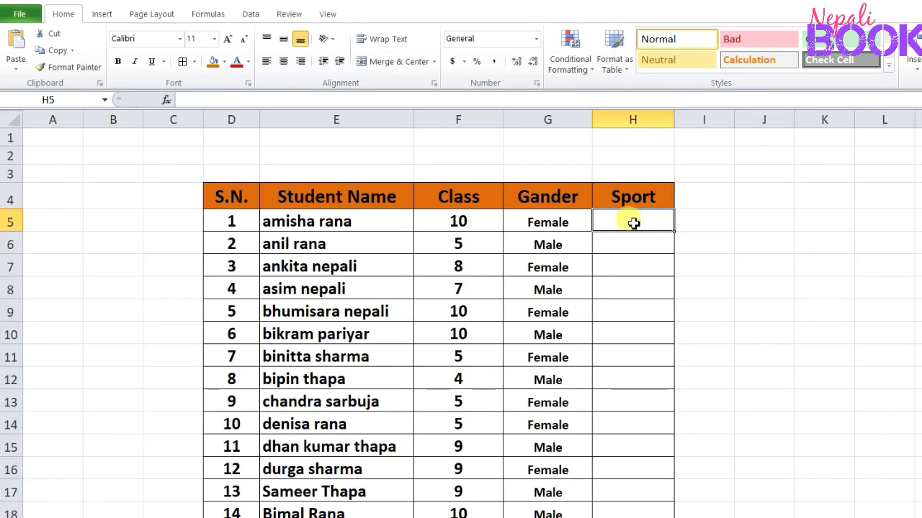
pyautogui.moveTo(633, 223); pyautogui.dragTo(625, 497)
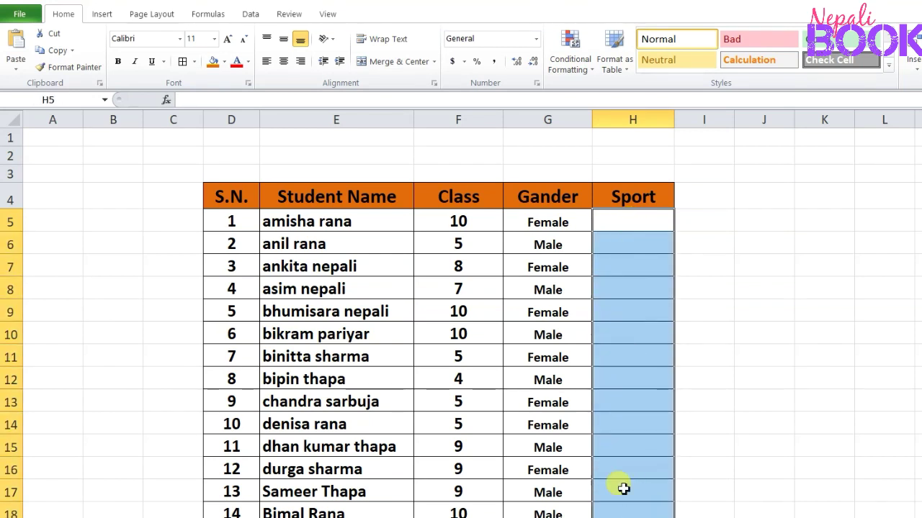
pyautogui.click(251, 15)
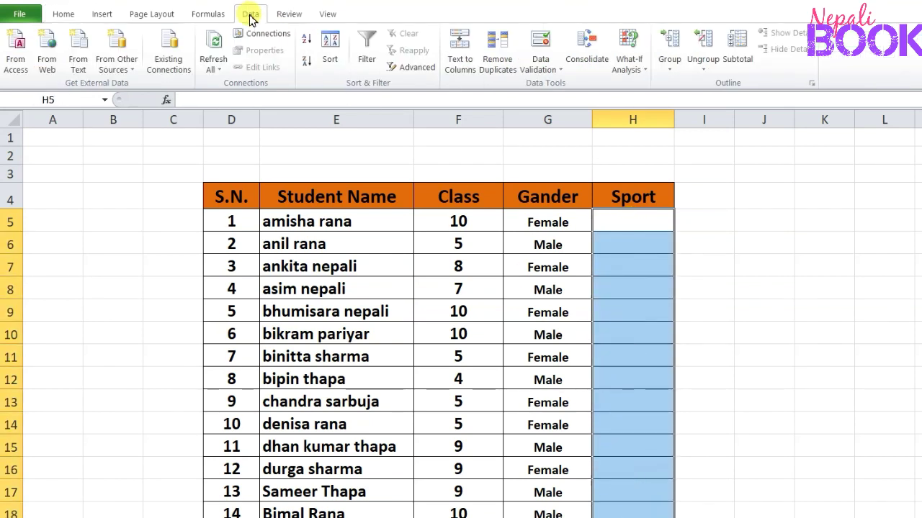
pyautogui.click(543, 68)
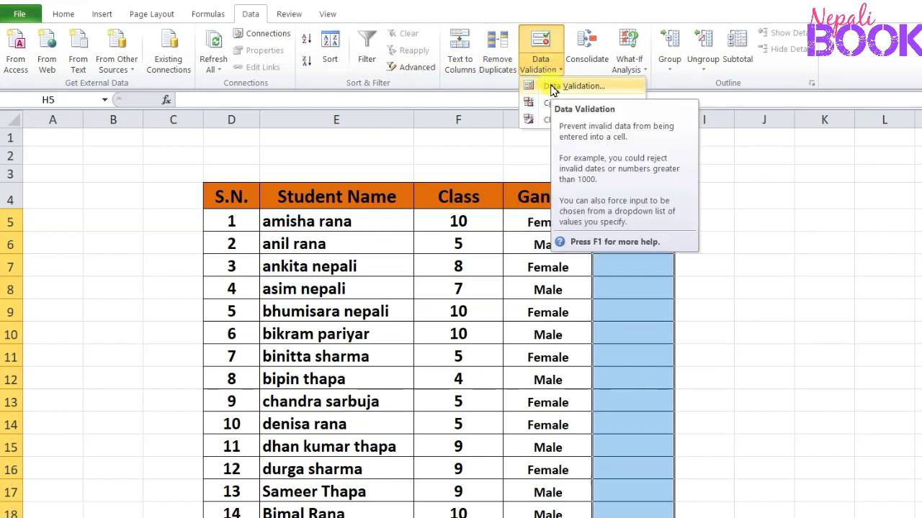
pyautogui.click(552, 88)
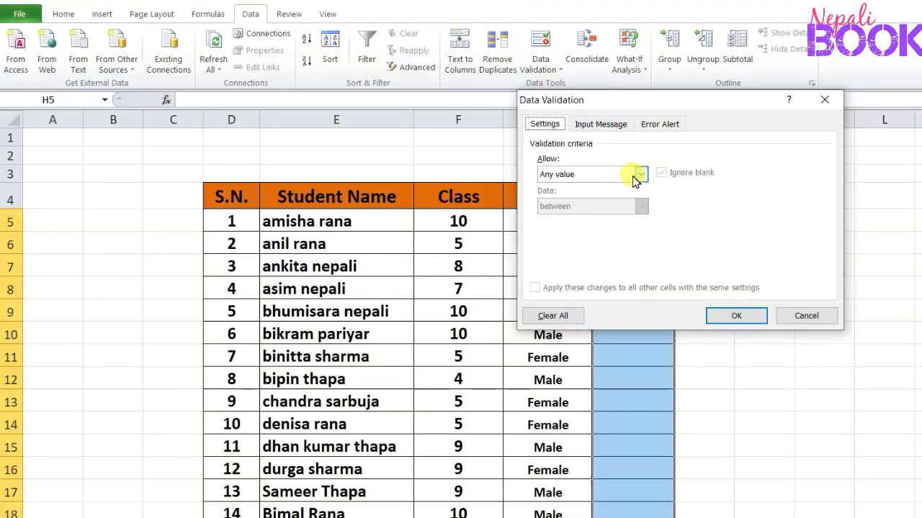
pyautogui.click(641, 174)
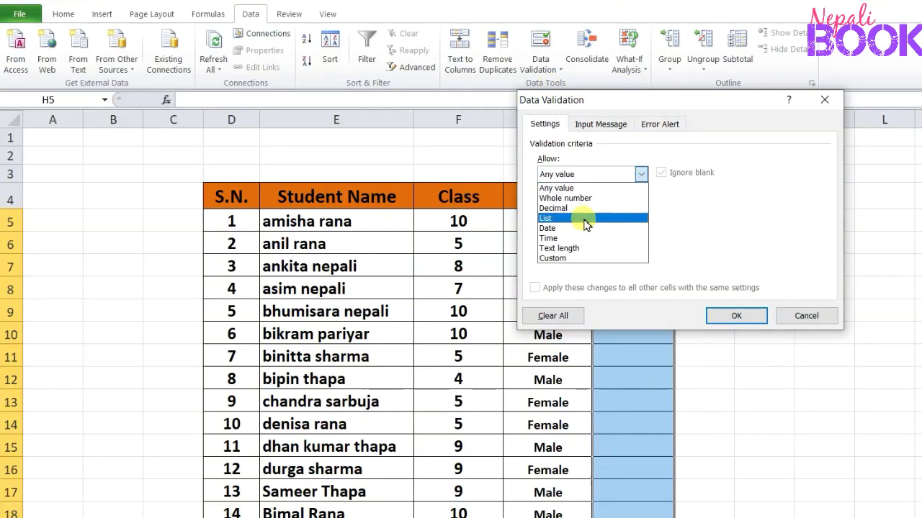
pyautogui.click(584, 224)
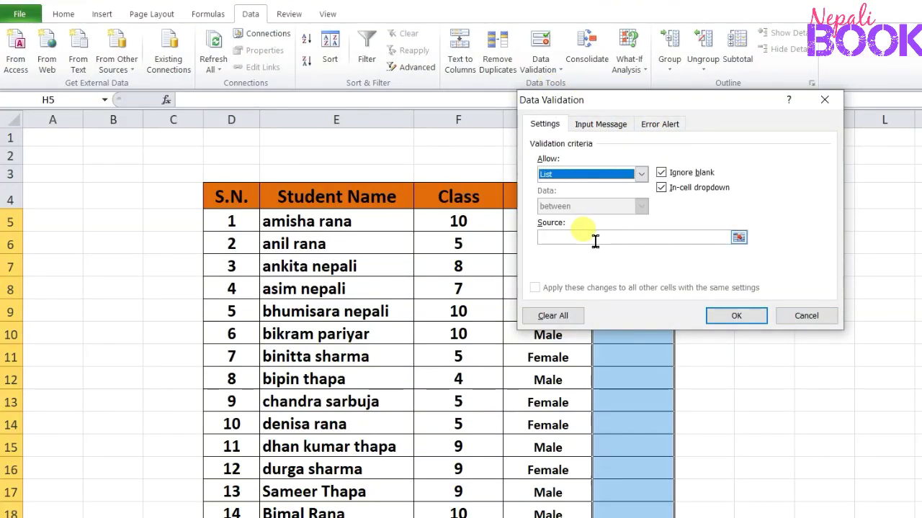
pyautogui.click(596, 240)
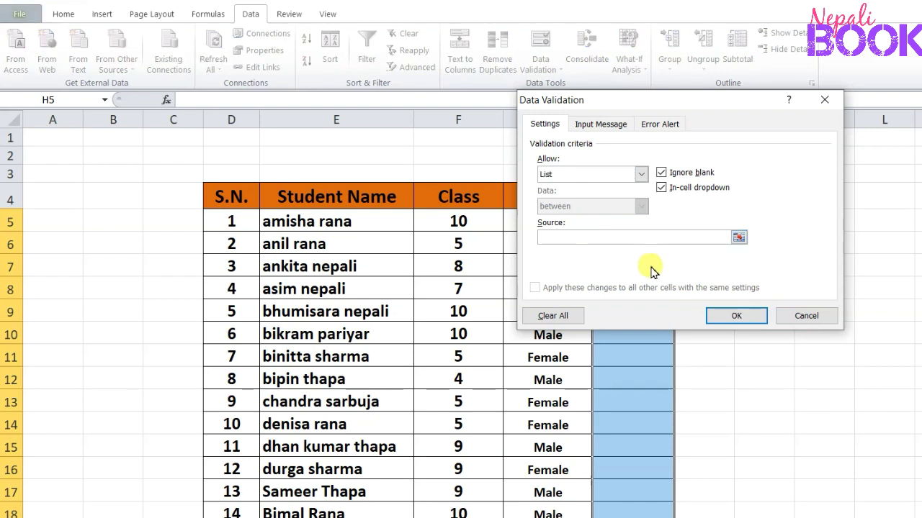
pyautogui.write('=sp')
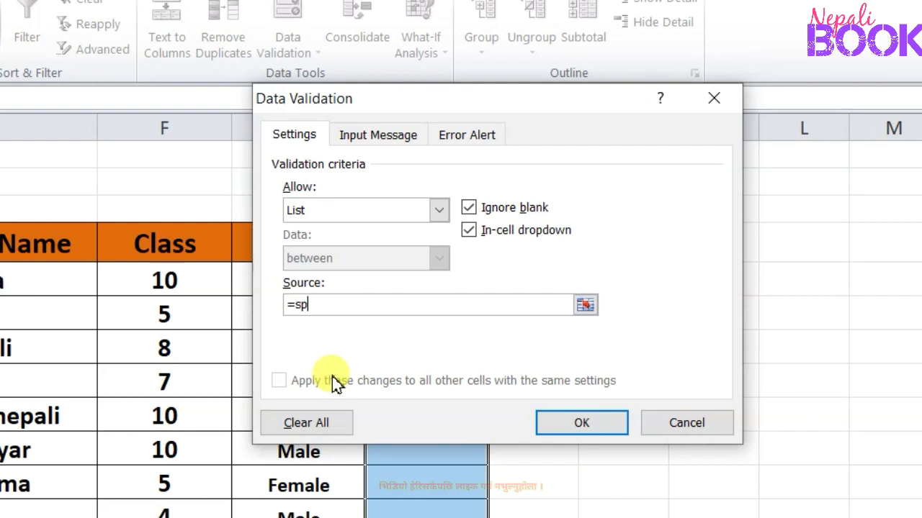
pyautogui.write('ort')
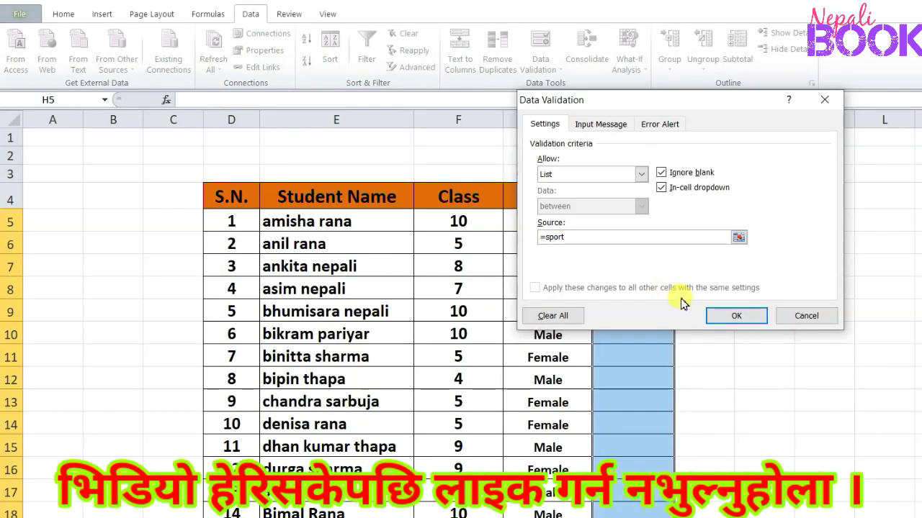
pyautogui.click(722, 316)
# Choose Tennis as the sport for S.N. 1 and Volleyball for S.N. 2 from the dropdown lists
pyautogui.click(631, 221)
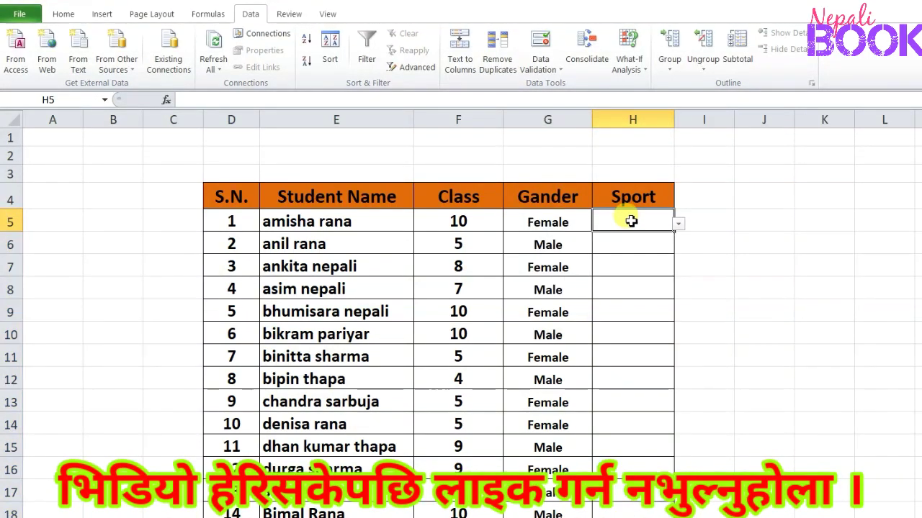
pyautogui.click(676, 225)
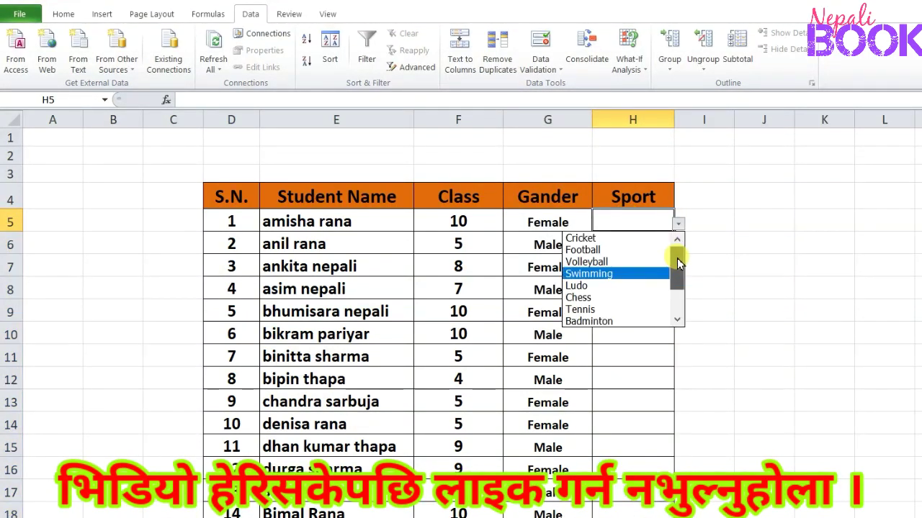
pyautogui.moveTo(677, 258); pyautogui.dragTo(678, 312)
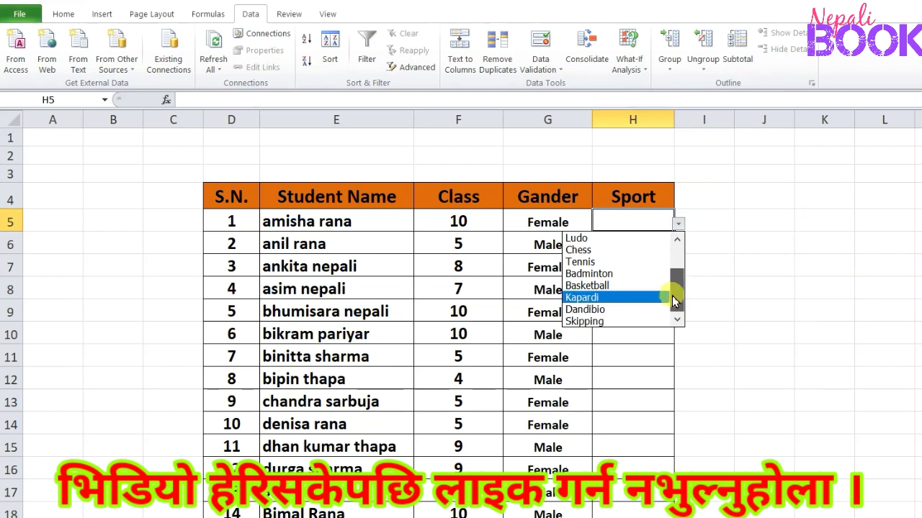
pyautogui.click(633, 261)
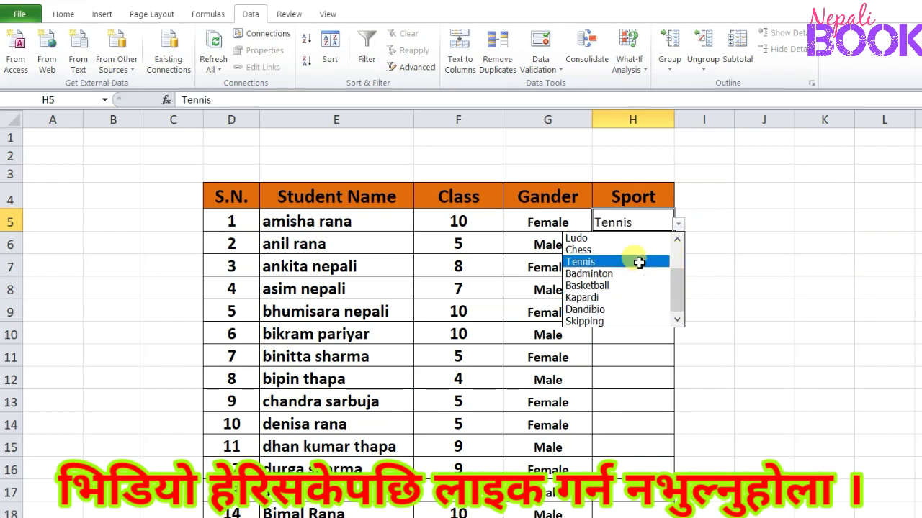
pyautogui.click(642, 249)
pyautogui.click(679, 247)
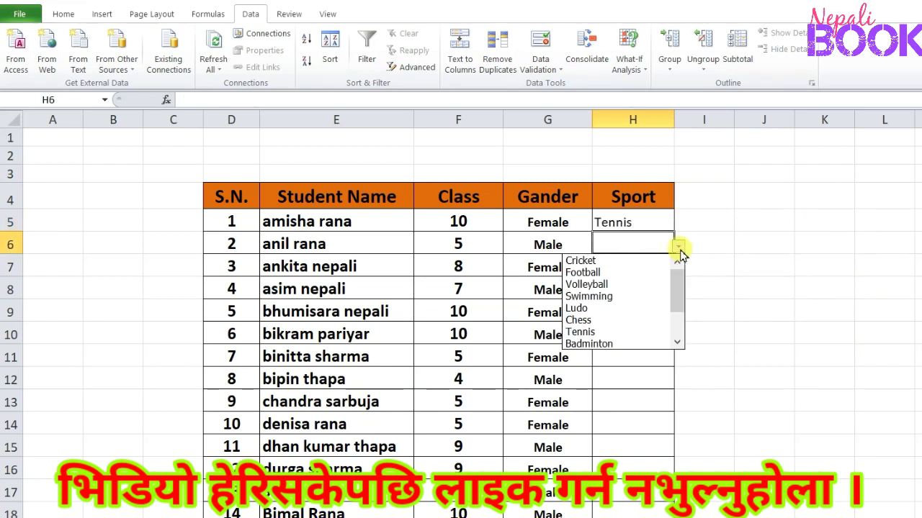
pyautogui.click(650, 284)
# Choose Volleyball as the sport for S.N. 3 and S.N. 4
pyautogui.click(655, 268)
pyautogui.click(677, 272)
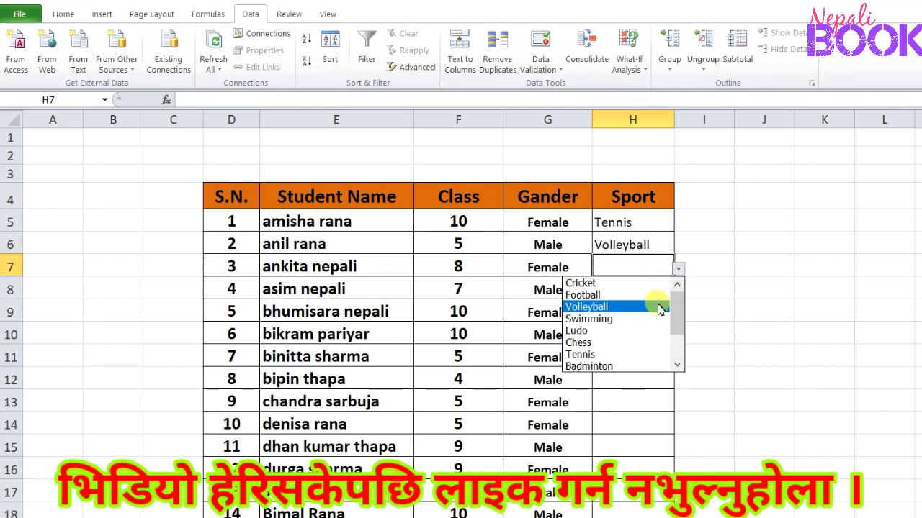
pyautogui.click(658, 249)
pyautogui.click(663, 288)
pyautogui.click(678, 294)
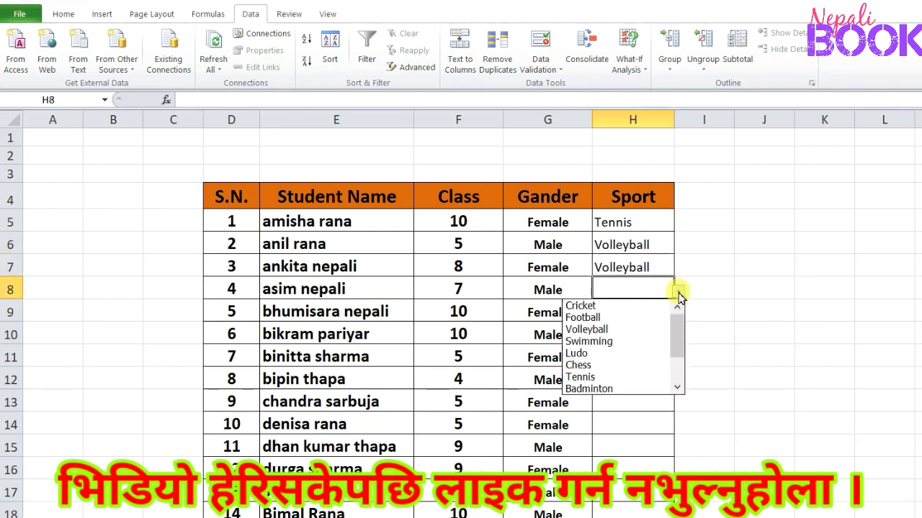
pyautogui.click(652, 329)
# Choose Football as the sport for S.N. 5 and Volleyball for S.N. 6
pyautogui.click(652, 315)
pyautogui.click(677, 317)
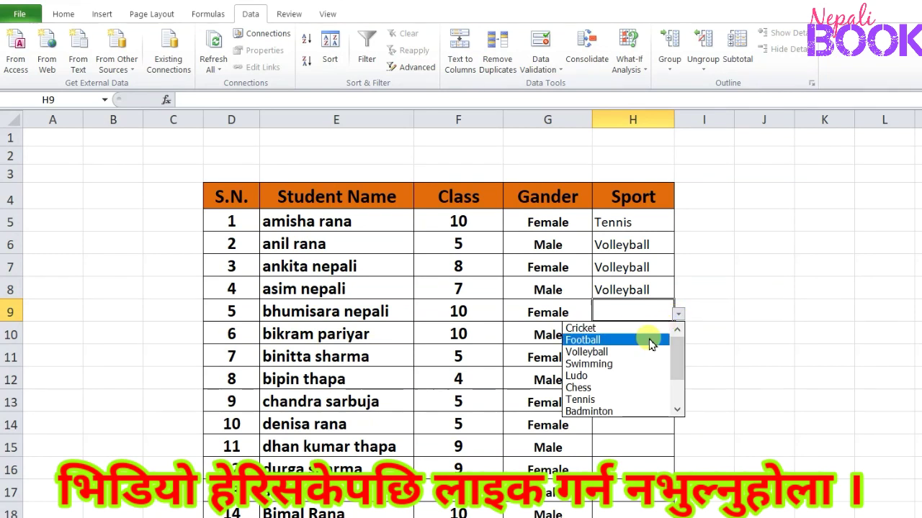
pyautogui.click(648, 340)
pyautogui.click(655, 337)
pyautogui.click(677, 337)
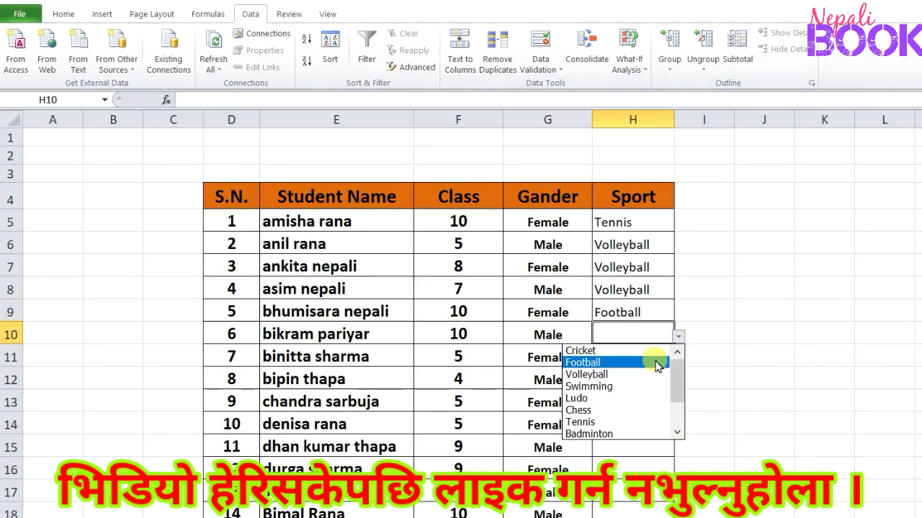
pyautogui.click(648, 374)
# Choose Ludo as the sport for S.N. 7 and Chess for S.N. 8
pyautogui.click(662, 360)
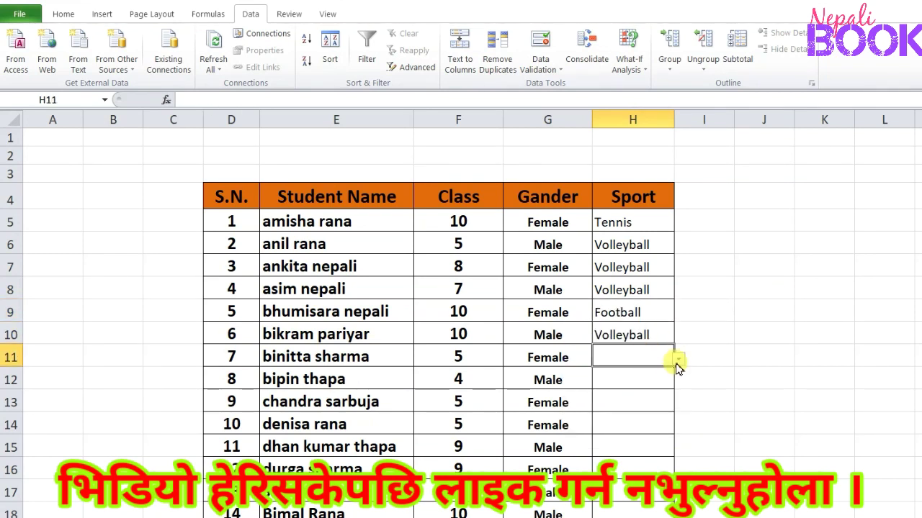
pyautogui.click(676, 361)
pyautogui.click(649, 420)
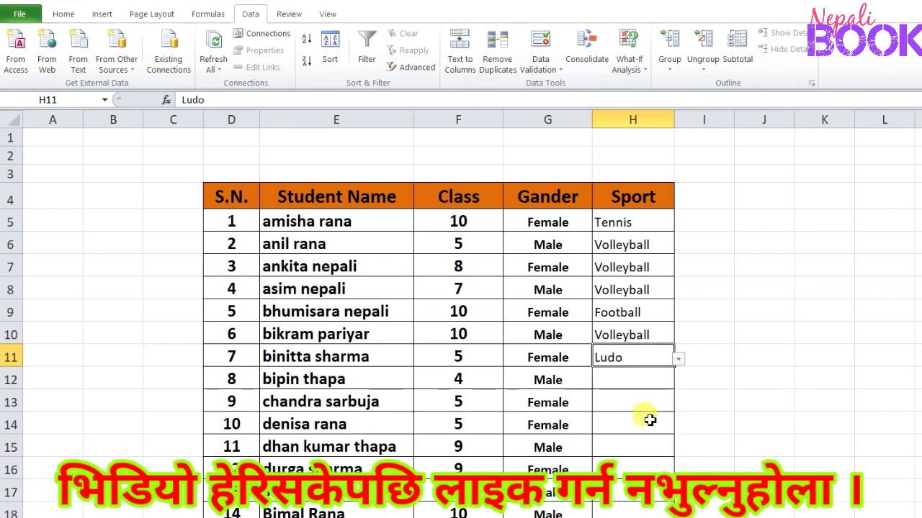
pyautogui.click(656, 380)
pyautogui.click(678, 382)
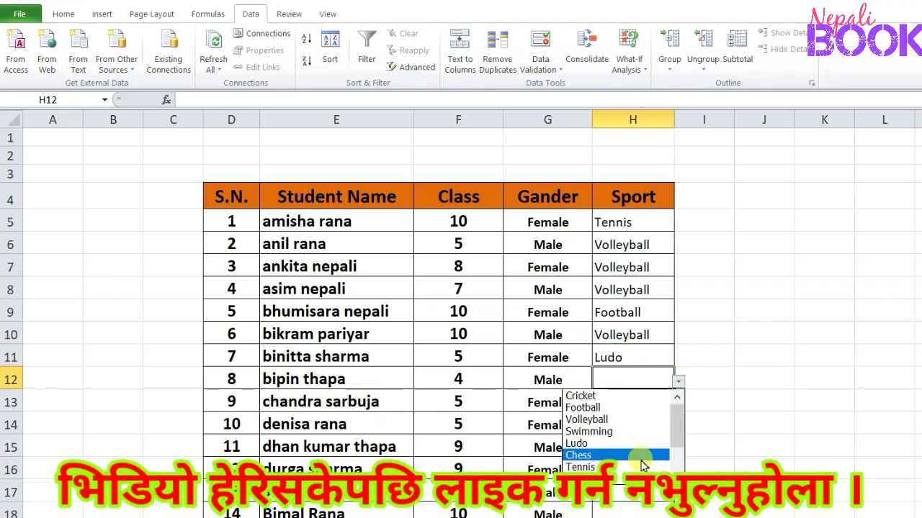
pyautogui.click(643, 455)
# Choose Swimming as the sport for S.N. 9 and Volleyball for S.N. 10
pyautogui.click(648, 407)
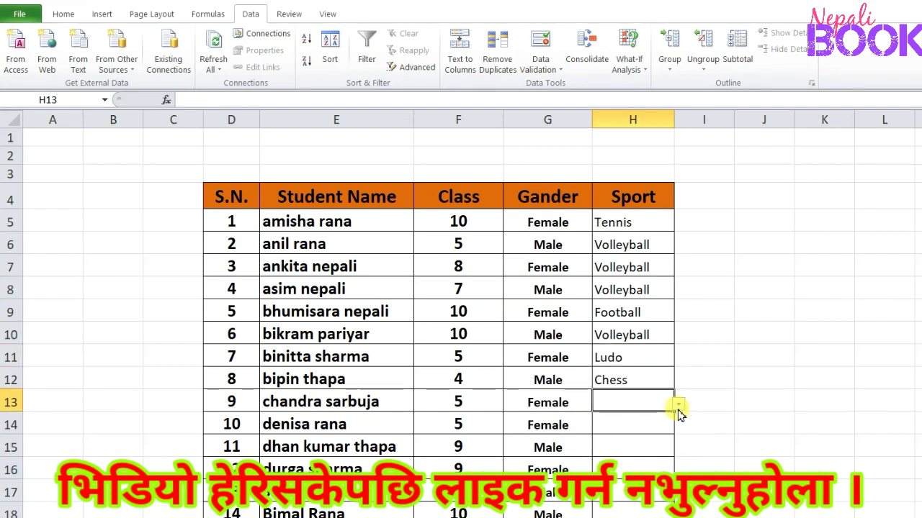
pyautogui.click(677, 404)
pyautogui.click(637, 455)
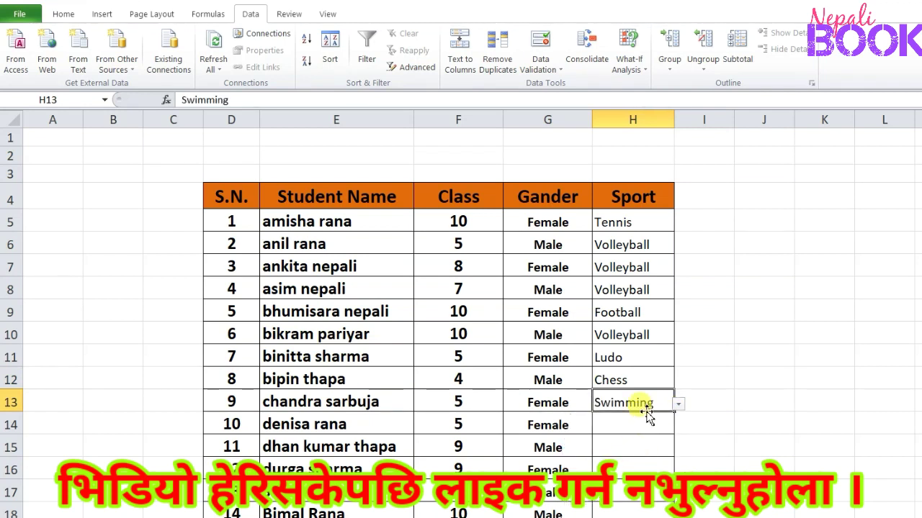
pyautogui.click(646, 427)
pyautogui.click(677, 427)
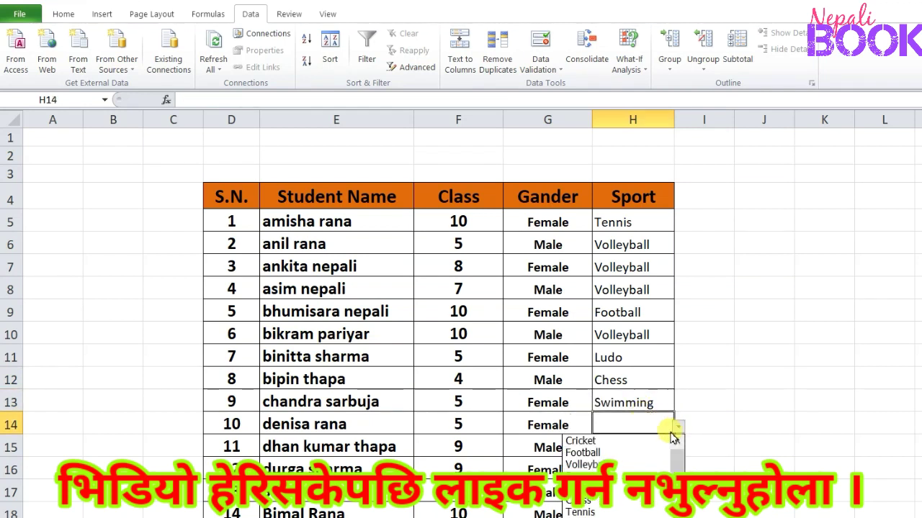
pyautogui.click(648, 467)
# Choose Volleyball as the sport for S.N. 11 and S.N. 12
pyautogui.click(644, 454)
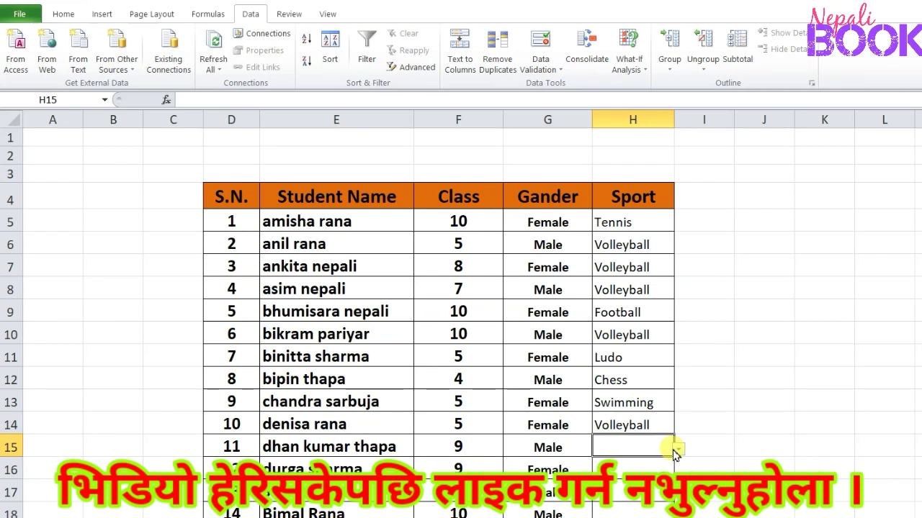
pyautogui.click(678, 450)
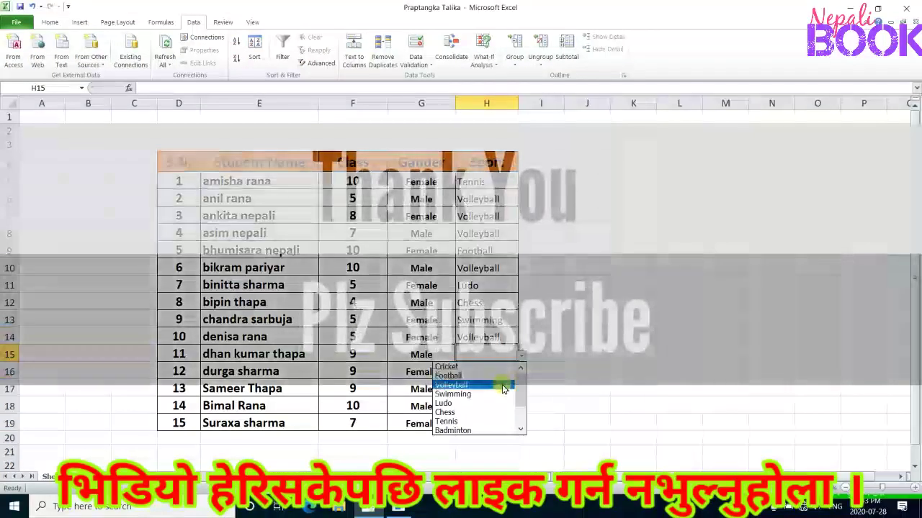
pyautogui.click(503, 388)
pyautogui.click(501, 373)
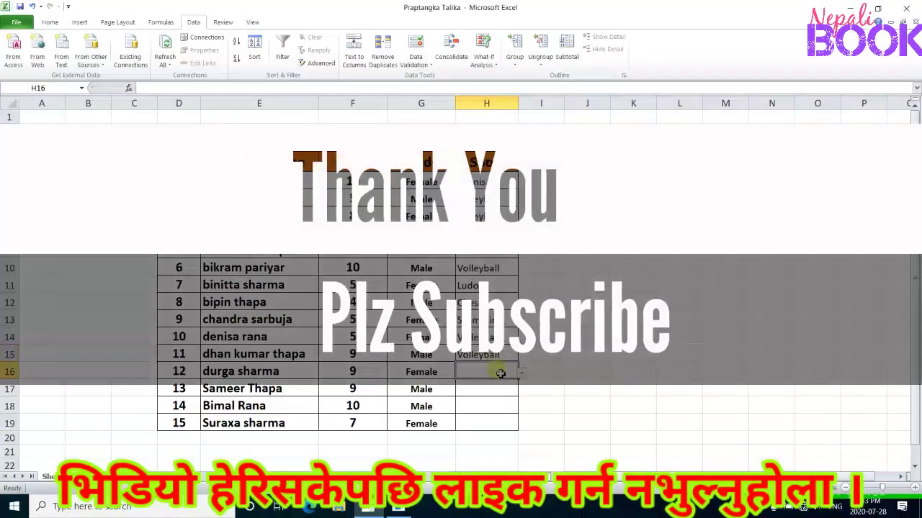
pyautogui.click(521, 373)
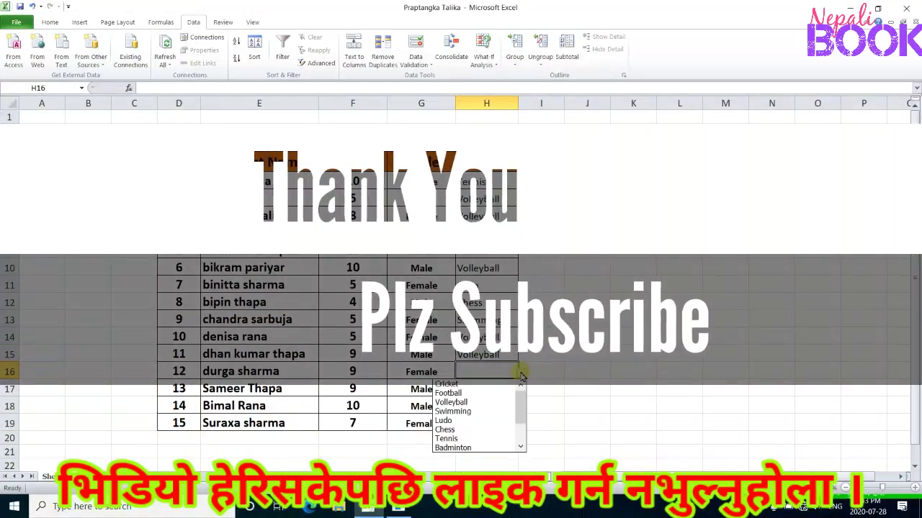
pyautogui.click(498, 402)
# Open the list of sports for S.N. 13 in H17
pyautogui.click(500, 389)
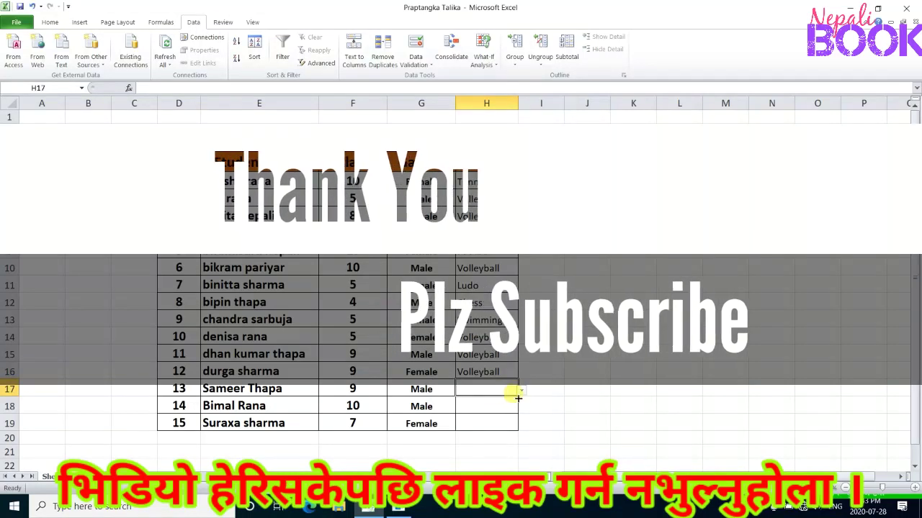
pyautogui.click(520, 389)
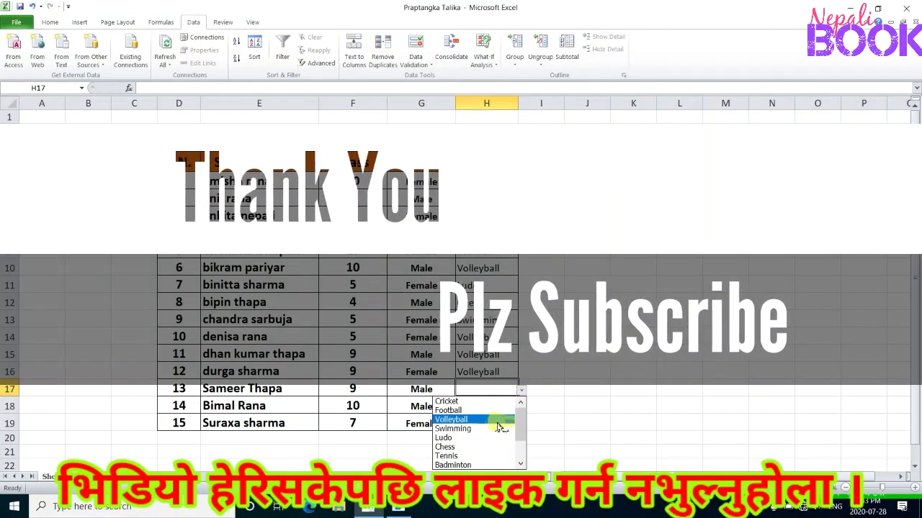